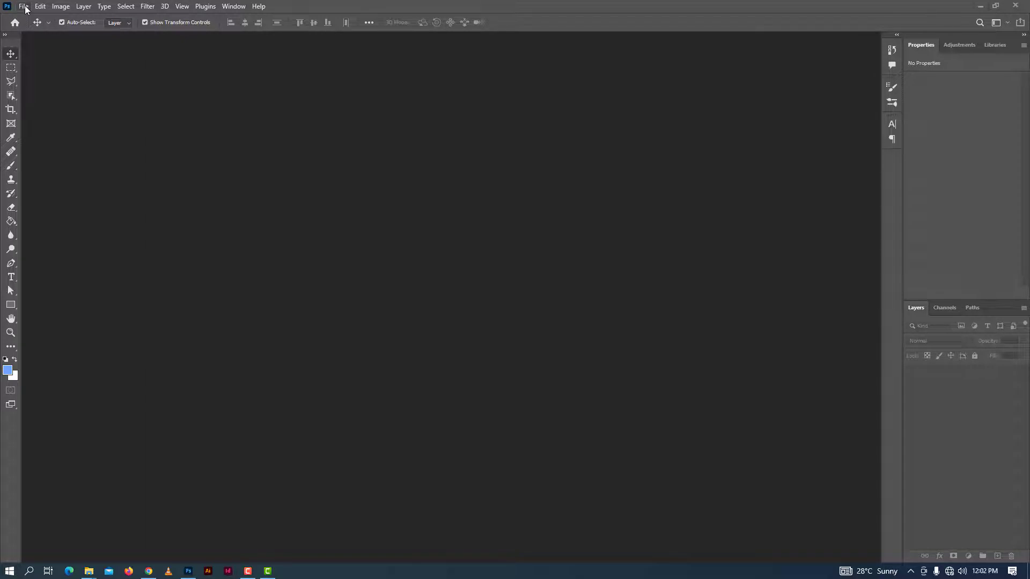
Create a new 1920 x 1080 px landscape document at 150 ppi in RGB Color with a white background
{"action": "left_click", "coordinate": [24, 7]}
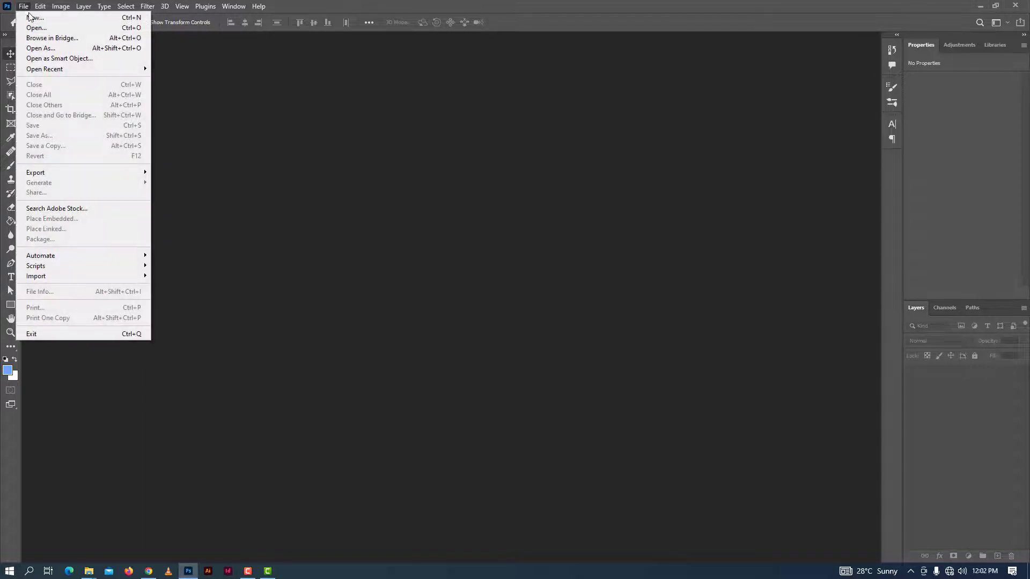
{"action": "left_click", "coordinate": [32, 18]}
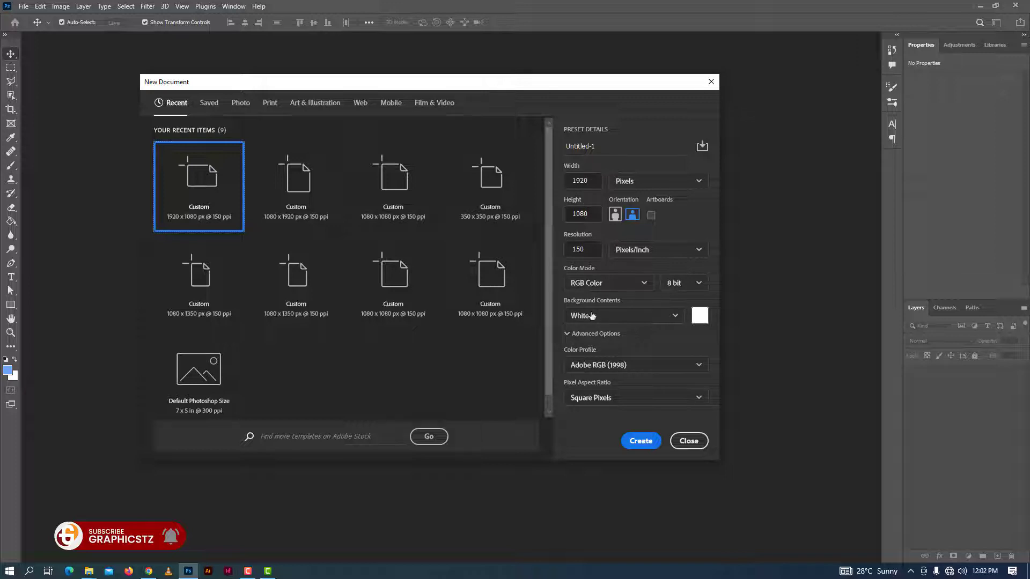
{"action": "left_click", "coordinate": [639, 441]}
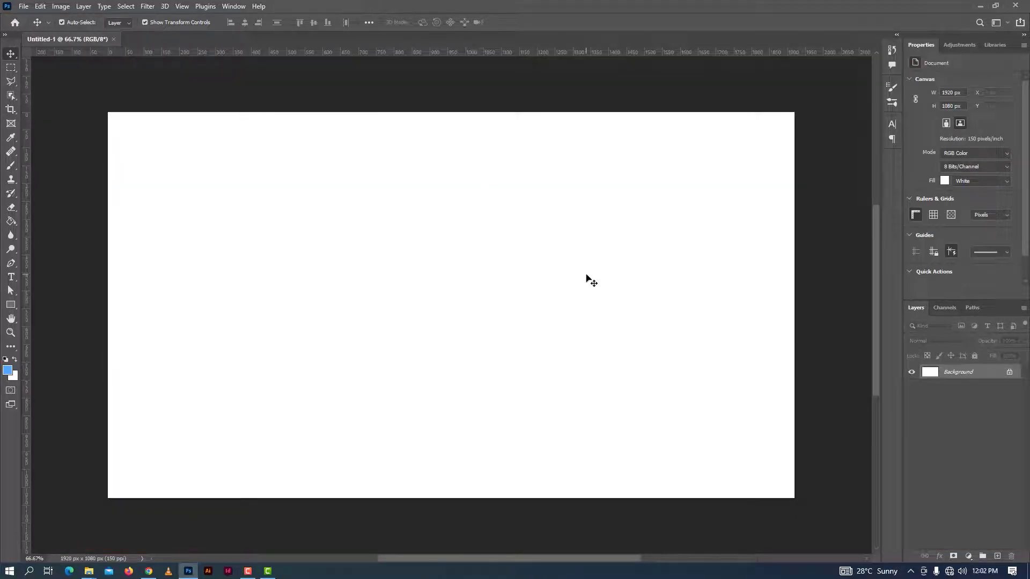
Draw a blue circle about 78 px in diameter near the upper-left corner of the canvas with the Ellipse tool
{"action": "left_click", "coordinate": [11, 305]}
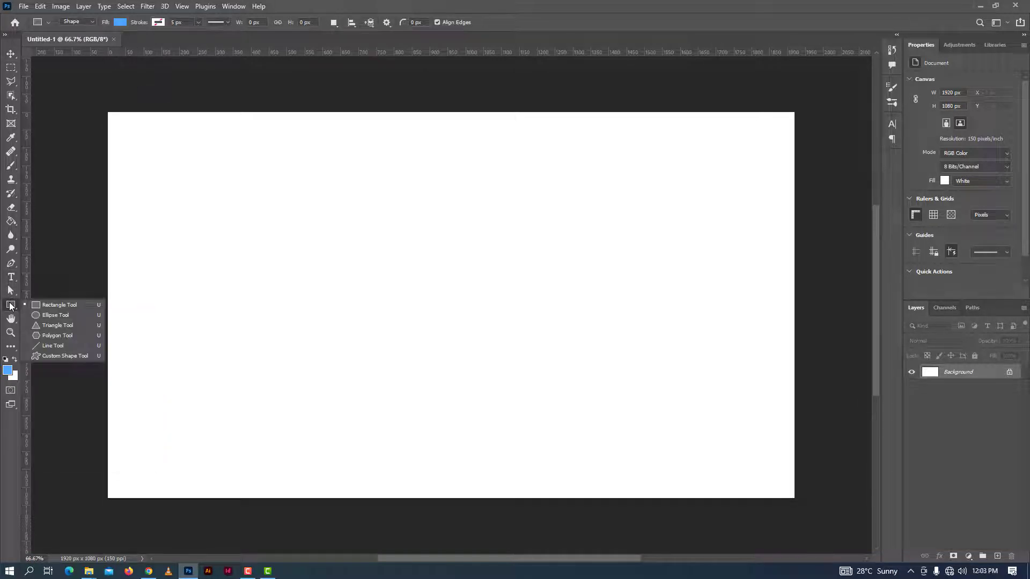
{"action": "left_click", "coordinate": [48, 316]}
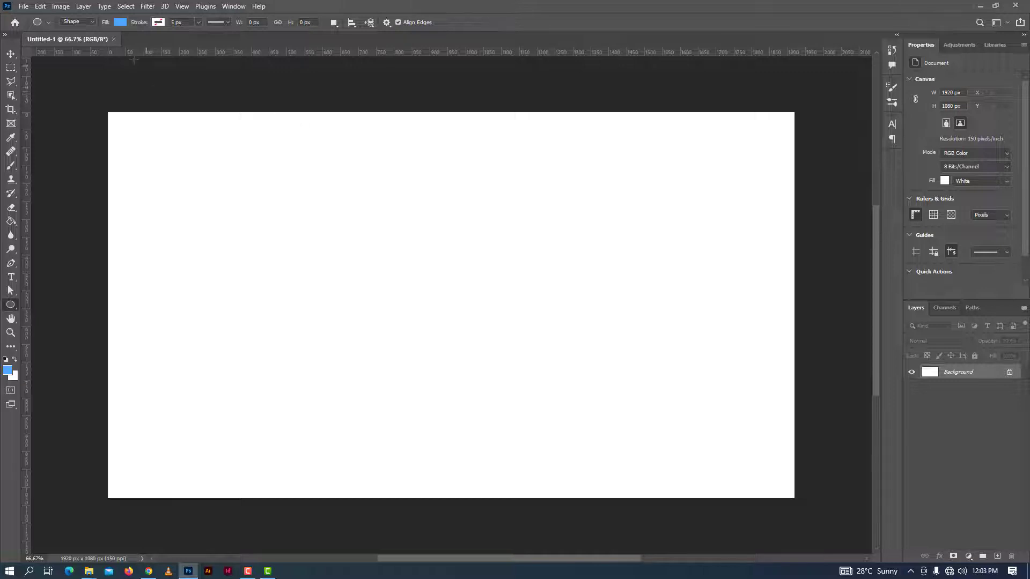
{"action": "left_click_drag", "start_coordinate": [124, 127], "coordinate": [154, 155]}
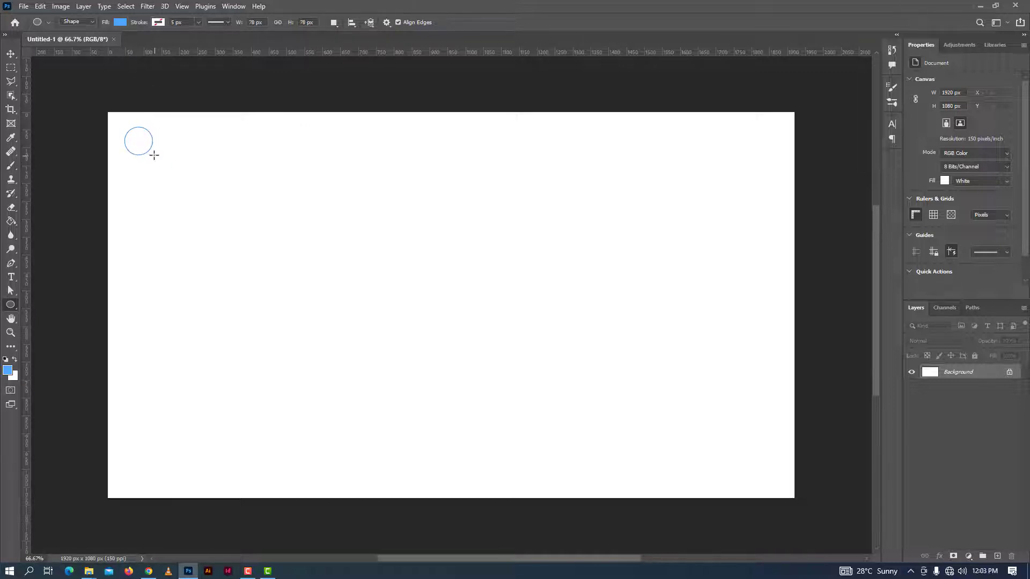
Rasterize the Ellipse 1 shape layer into a pixel layer
{"action": "left_click", "coordinate": [11, 54]}
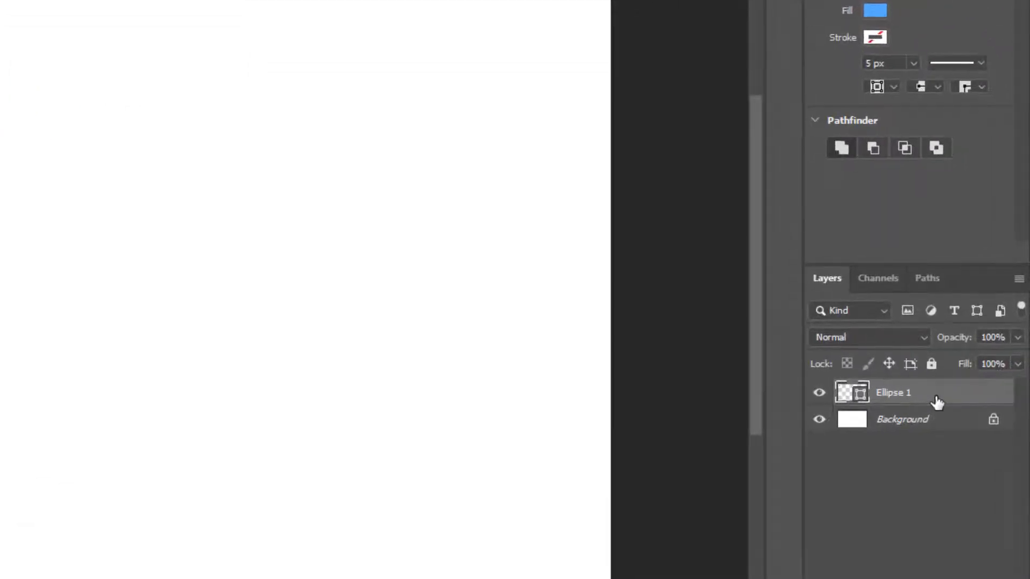
{"action": "right_click", "coordinate": [937, 403]}
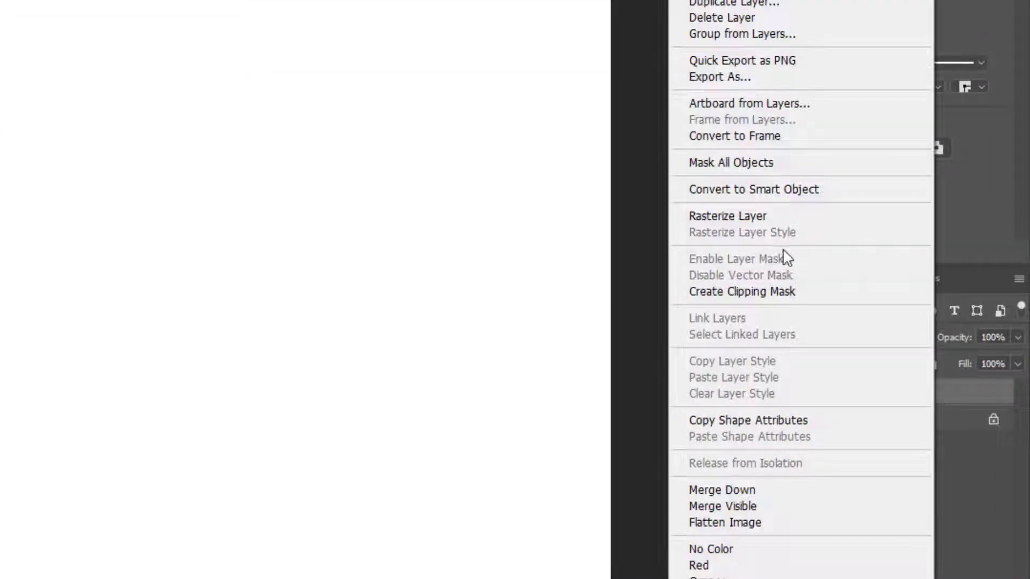
{"action": "left_click", "coordinate": [727, 215]}
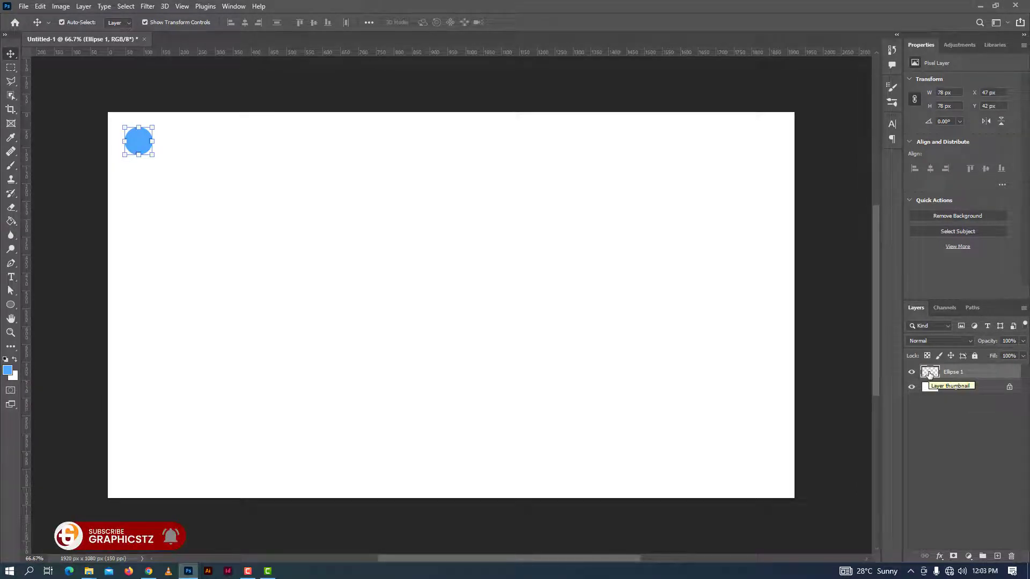
Load the circle as a selection and place a free-transformed copy 89 px to its right on the same layer
{"action": "key", "text": "ctrl"}
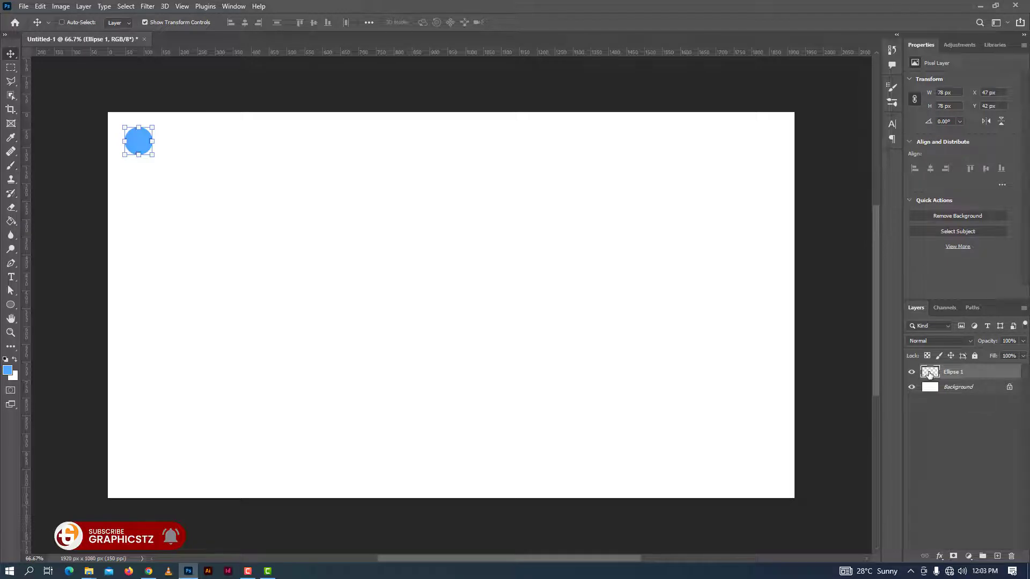
{"action": "left_click", "coordinate": [930, 374], "text": "ctrl"}
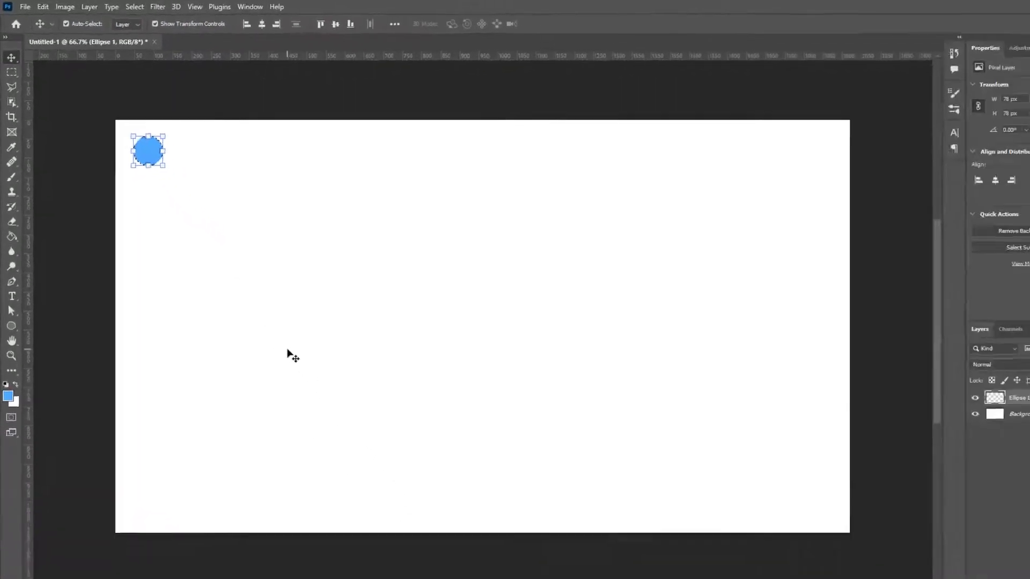
{"action": "key", "text": "ctrl"}
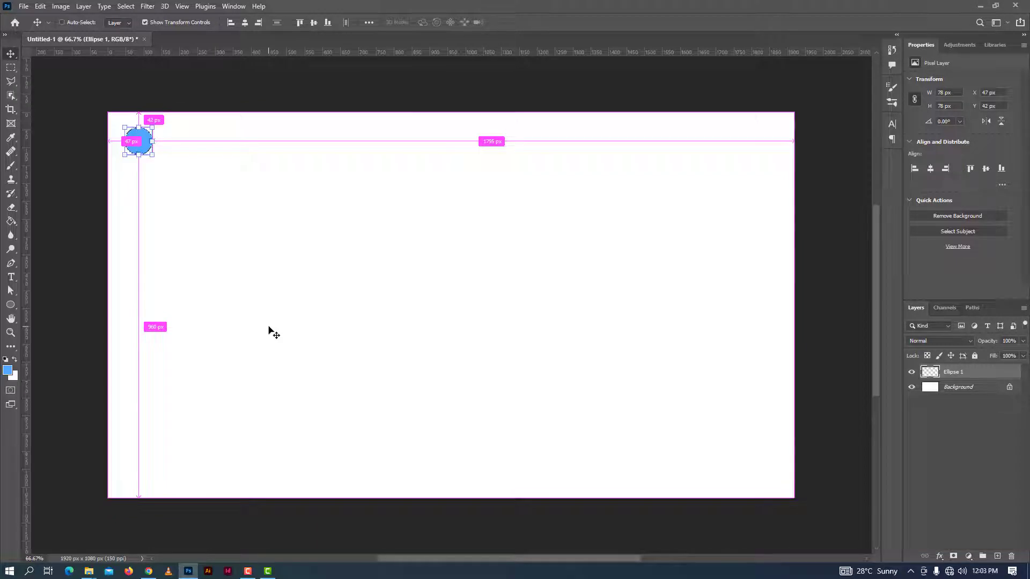
{"action": "key", "text": "ctrl+t"}
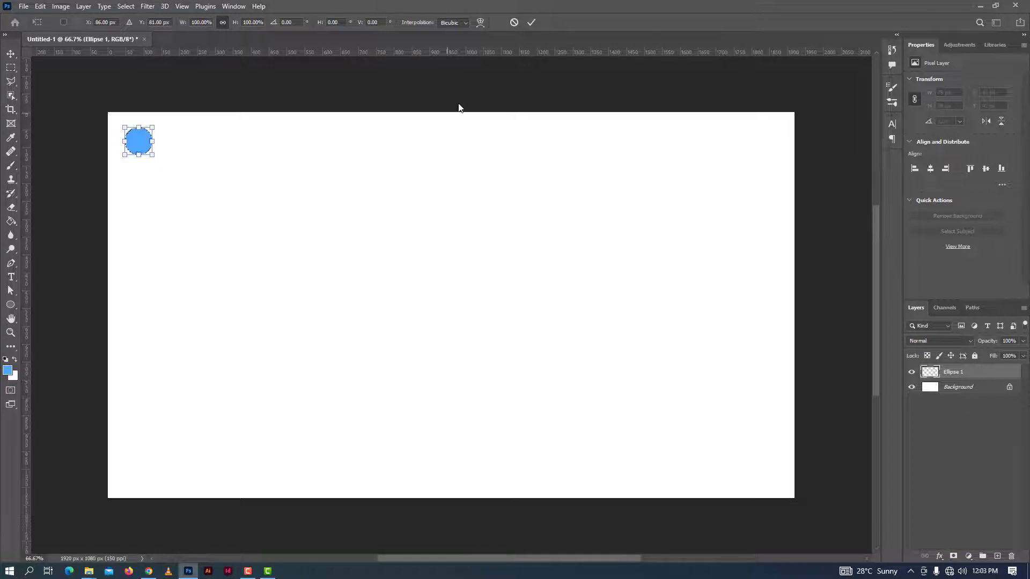
{"action": "left_click_drag", "start_coordinate": [139, 145], "coordinate": [171, 145]}
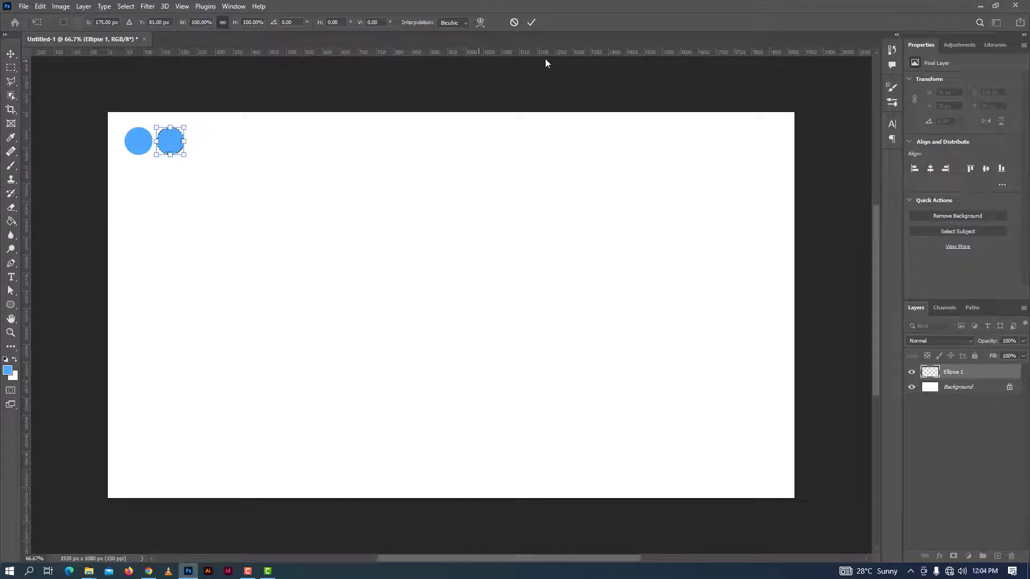
{"action": "left_click", "coordinate": [531, 23]}
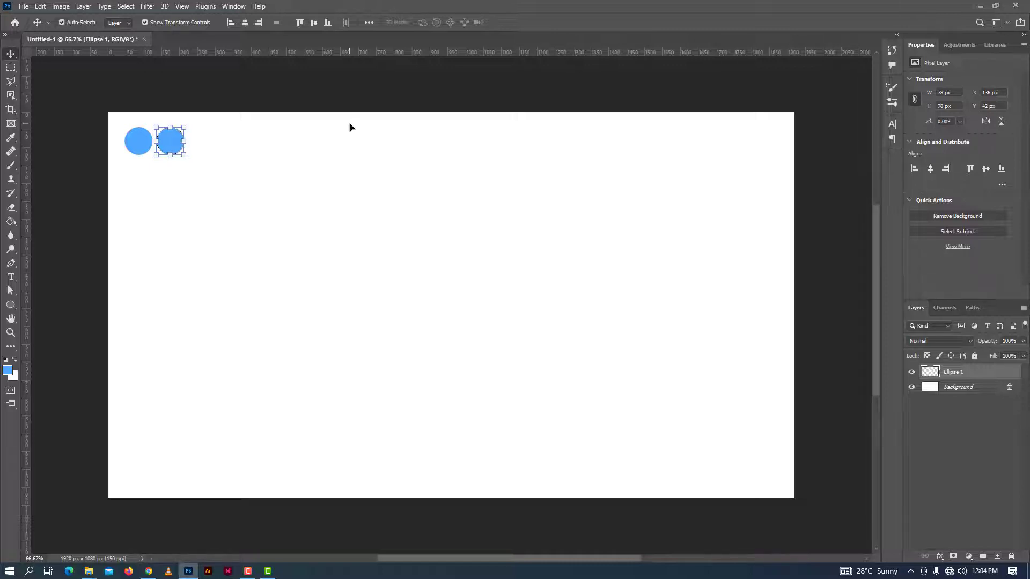
Repeat the transform-and-copy until a row of 21 evenly spaced circles spans the canvas width
{"action": "key", "text": "ctrl"}
{"action": "key", "text": "ctrl+alt+shift+t"}
{"action": "key", "text": "ctrl+alt+shift+t"}
{"action": "key", "text": "ctrl+alt+shift+t"}
{"action": "key", "text": "ctrl+alt+shift+t"}
{"action": "key", "text": "ctrl+alt+shift+t"}
{"action": "key", "text": "ctrl+alt+shift+t"}
{"action": "key", "text": "ctrl+alt+shift+t"}
{"action": "key", "text": "ctrl+alt+shift+t"}
{"action": "key", "text": "ctrl+alt+shift+t"}
{"action": "key", "text": "ctrl+alt+shift+t"}
{"action": "key", "text": "ctrl+alt+shift+t"}
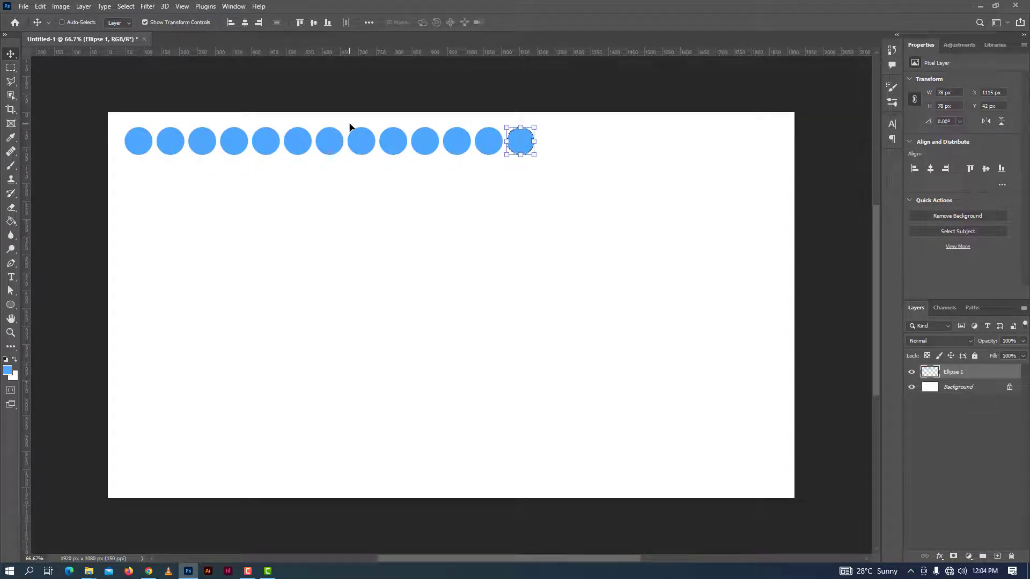
{"action": "key", "text": "ctrl+alt+shift+t"}
{"action": "key", "text": "ctrl+alt+shift+t"}
{"action": "key", "text": "ctrl+alt+shift+t"}
{"action": "key", "text": "ctrl+alt+shift+t"}
{"action": "key", "text": "ctrl+alt+shift+t"}
{"action": "key", "text": "ctrl+alt+shift+t"}
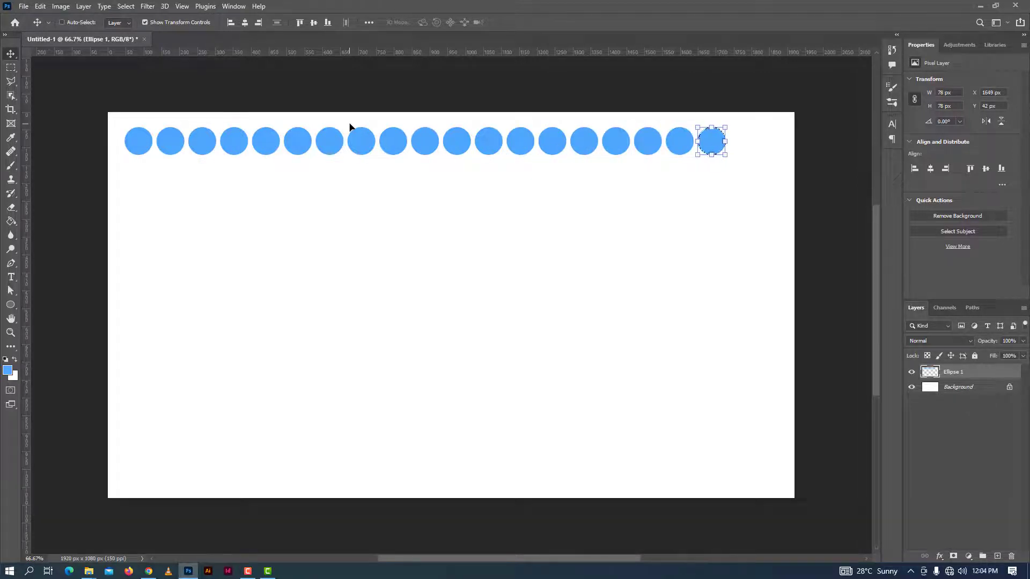
{"action": "key", "text": "ctrl+alt+shift+t"}
{"action": "key", "text": "ctrl+alt+shift+t"}
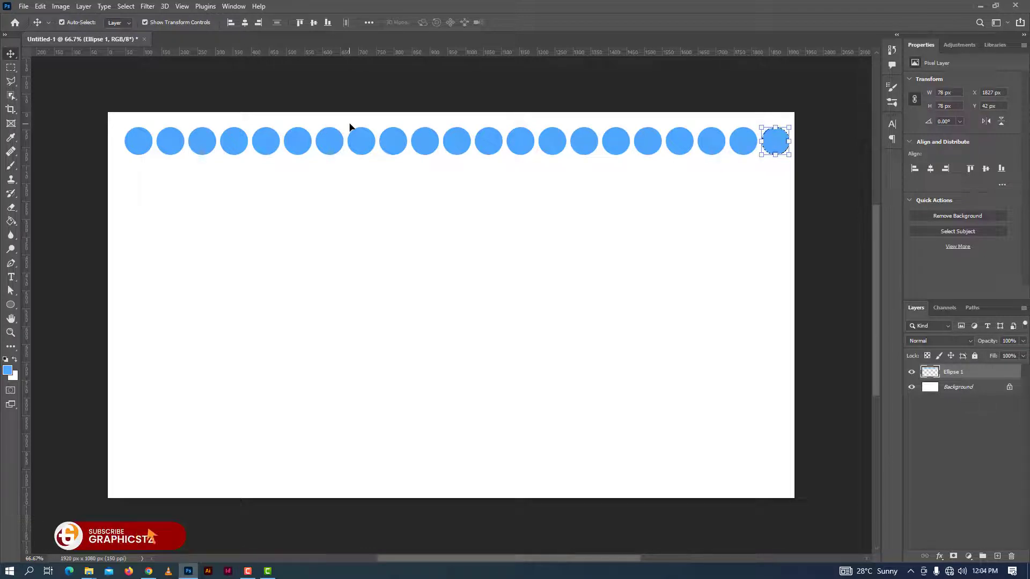
Deselect the last circle and move the whole row to X 31 px, Y 26 px
{"action": "key", "text": "ctrl"}
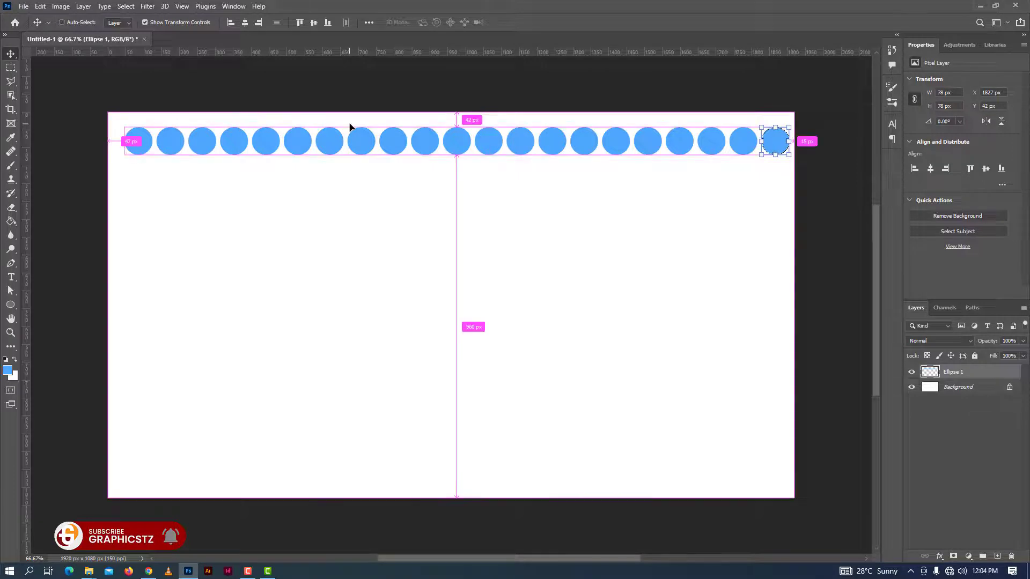
{"action": "key", "text": "Return"}
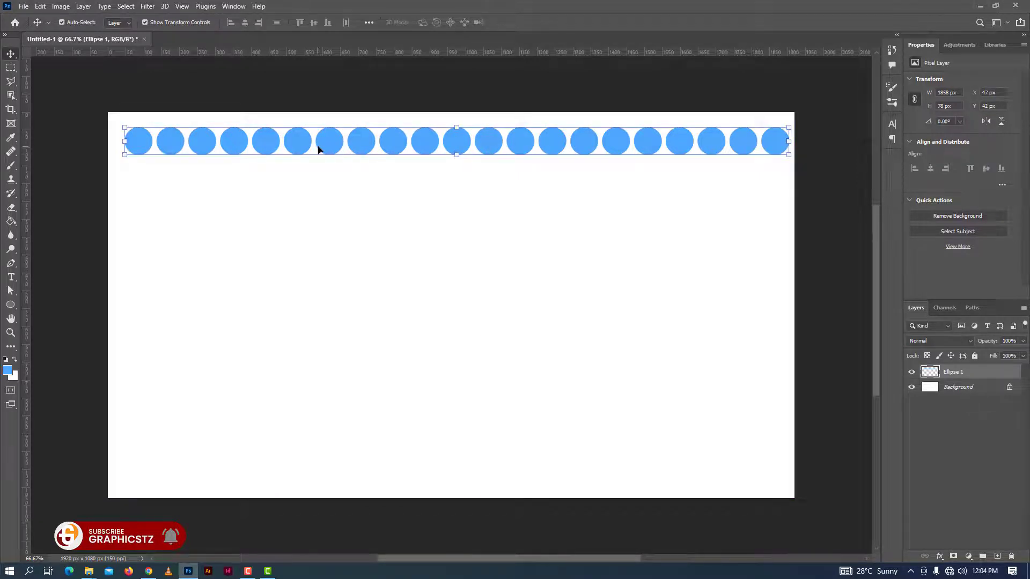
{"action": "mouse_move", "coordinate": [429, 149]}
{"action": "left_mouse_down"}
{"action": "mouse_move", "coordinate": [429, 181]}
{"action": "mouse_move", "coordinate": [387, 205]}
{"action": "mouse_move", "coordinate": [426, 143]}
{"action": "left_mouse_up"}
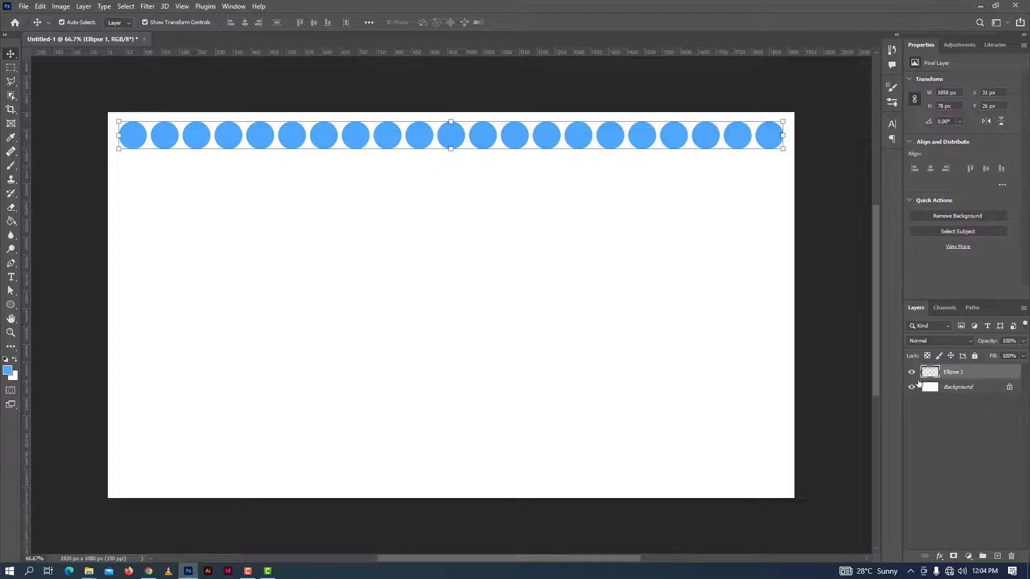
Load the row of circles on the Ellipse 1 layer as a selection
{"action": "right_click", "coordinate": [974, 375]}
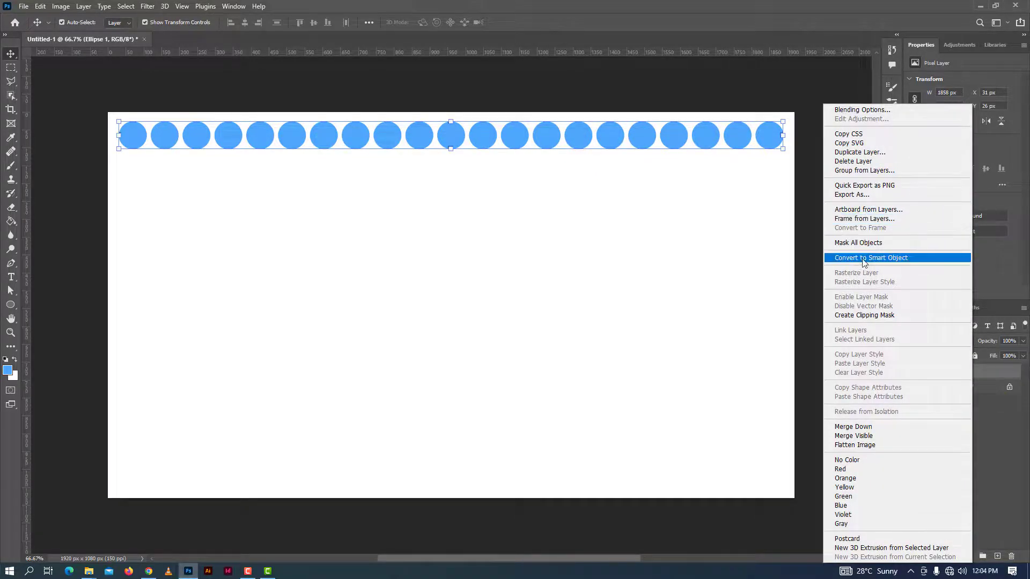
{"action": "left_click", "coordinate": [1006, 375]}
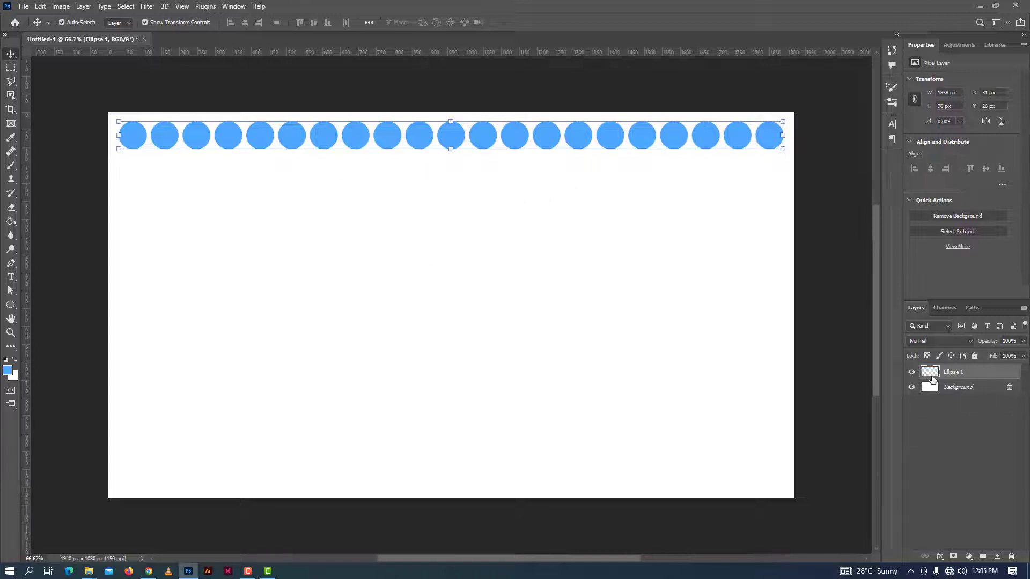
{"action": "key", "text": "ctrl"}
{"action": "left_click", "coordinate": [932, 376], "text": "ctrl"}
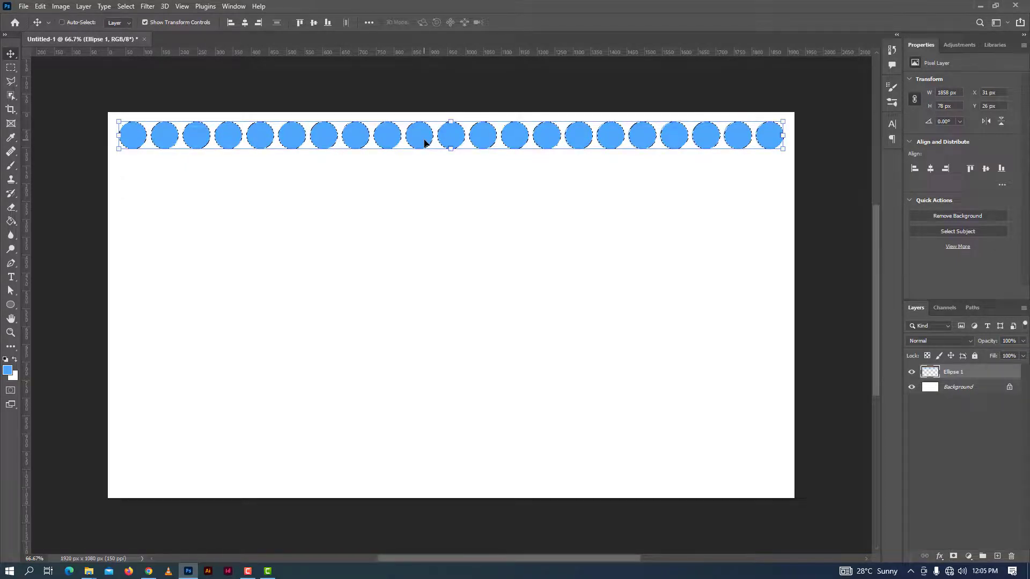
Place a free-transformed copy of the selected row directly below it, centred at Y 149 px
{"action": "key", "text": "ctrl+t"}
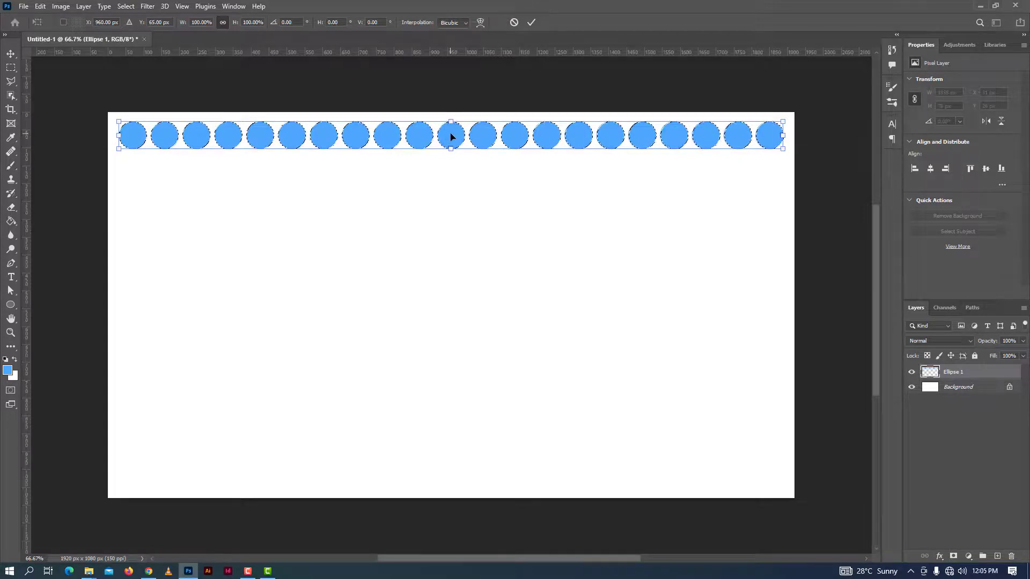
{"action": "left_click_drag", "start_coordinate": [449, 137], "coordinate": [446, 167]}
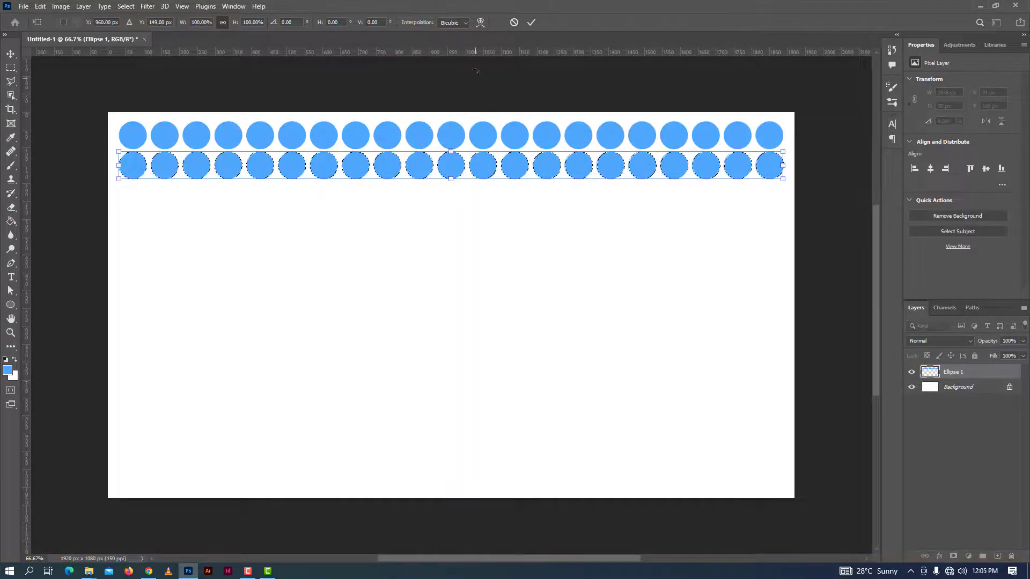
{"action": "left_click", "coordinate": [531, 22]}
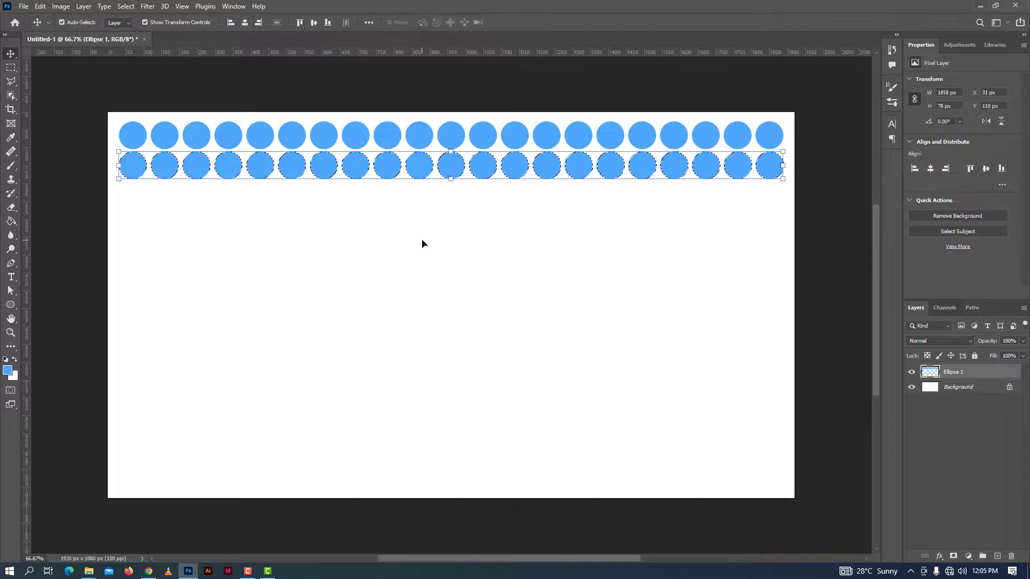
Try to add a third row of circles by repeating the transform-and-copy downwards
{"action": "key", "text": "ctrl"}
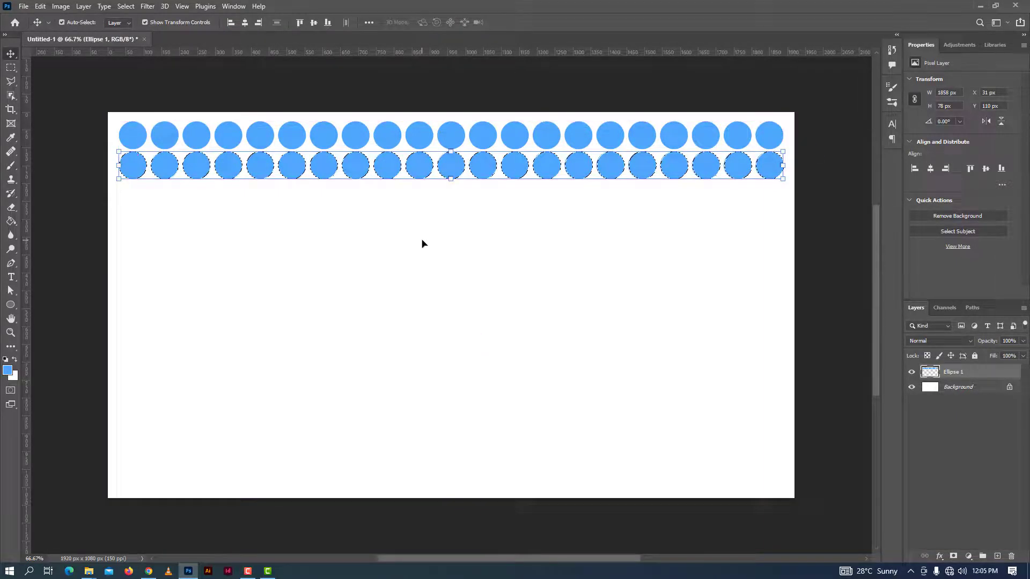
{"action": "key", "text": "ctrl"}
{"action": "key", "text": "ctrl+alt+shift+t"}
{"action": "key", "text": "shift+Down"}
{"action": "key", "text": "shift+Down"}
{"action": "key", "text": "shift+Down"}
{"action": "key", "text": "shift+Down"}
{"action": "key", "text": "shift+Down"}
{"action": "key", "text": "shift+Down"}
{"action": "key", "text": "shift+Down"}
{"action": "key", "text": "shift+Down"}
{"action": "key", "text": "shift+Down"}
{"action": "key", "text": "shift+Down"}
{"action": "key", "text": "shift+Down"}
{"action": "key", "text": "shift+Down"}
{"action": "key", "text": "shift+Down"}
{"action": "key", "text": "shift+Down"}
{"action": "key", "text": "shift+Down"}
{"action": "key", "text": "shift+Down"}
{"action": "key", "text": "shift+Down"}
{"action": "key", "text": "shift+Down"}
{"action": "key", "text": "shift+Down"}
{"action": "key", "text": "shift+Down"}
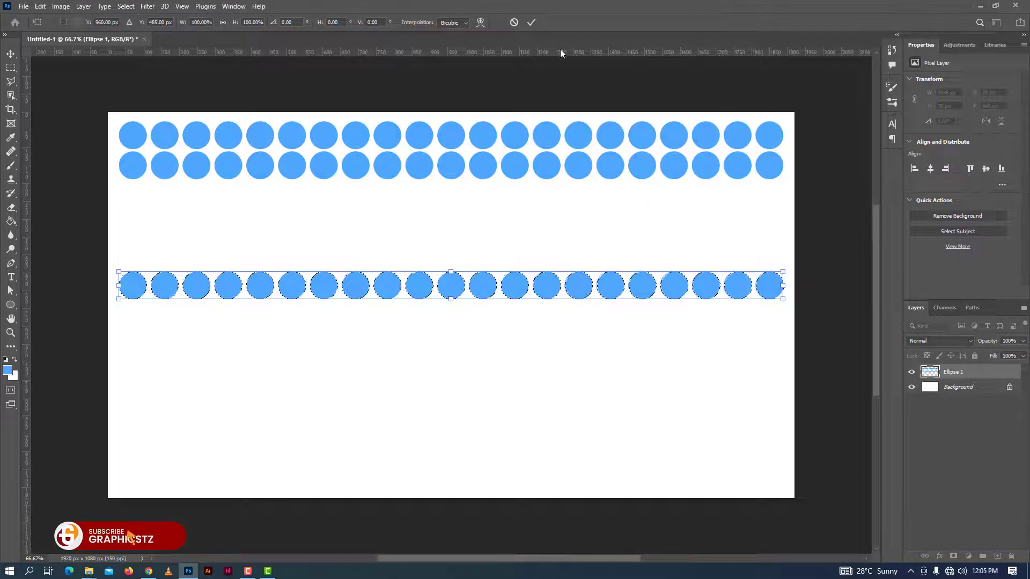
{"action": "left_click", "coordinate": [531, 22]}
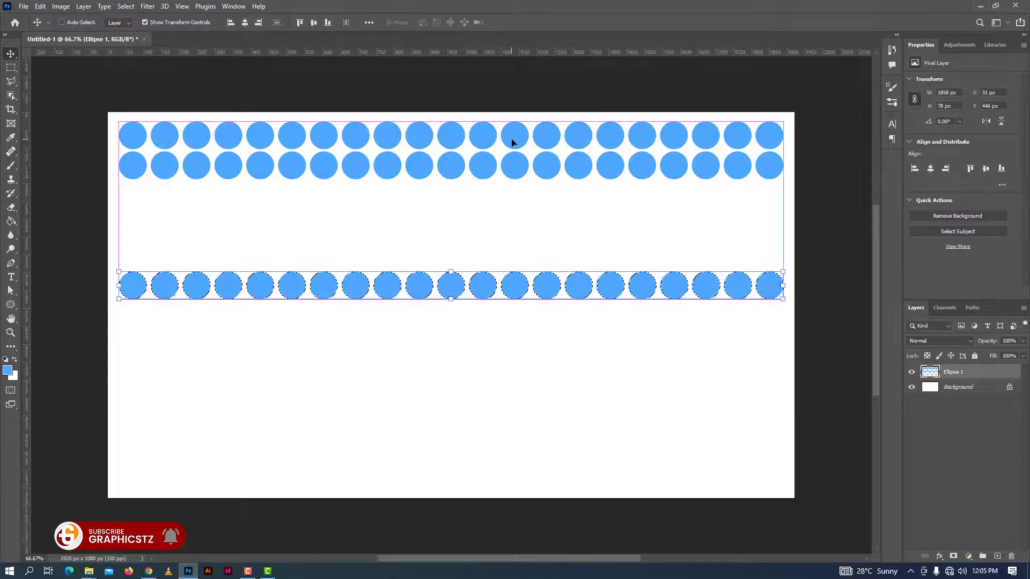
Undo the added row copies and the stray move of the selected row, leaving only the first row
{"action": "key", "text": "ctrl+z"}
{"action": "key", "text": "ctrl+z"}
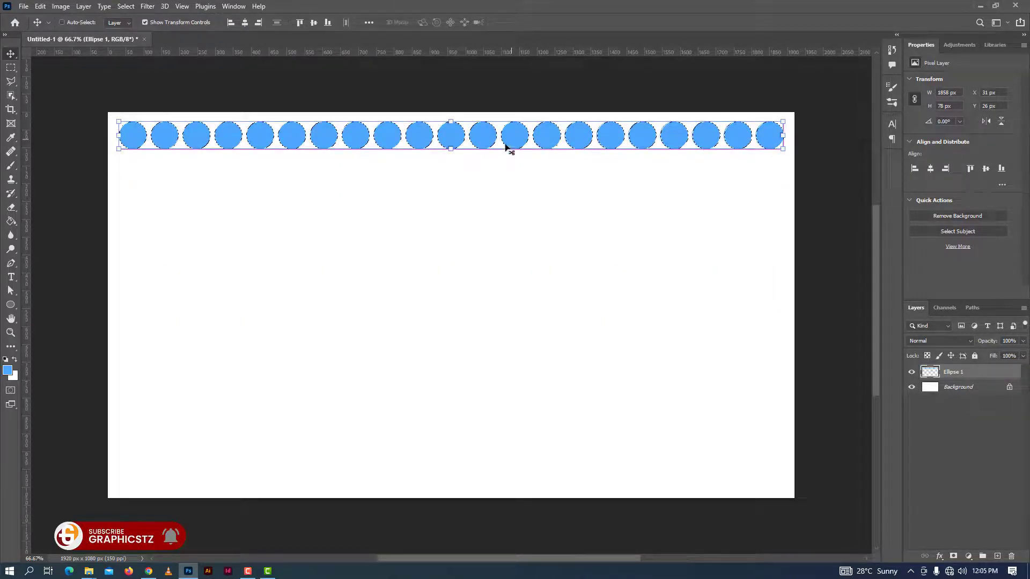
{"action": "left_click_drag", "start_coordinate": [478, 138], "coordinate": [483, 174]}
{"action": "key", "text": "ctrl+z"}
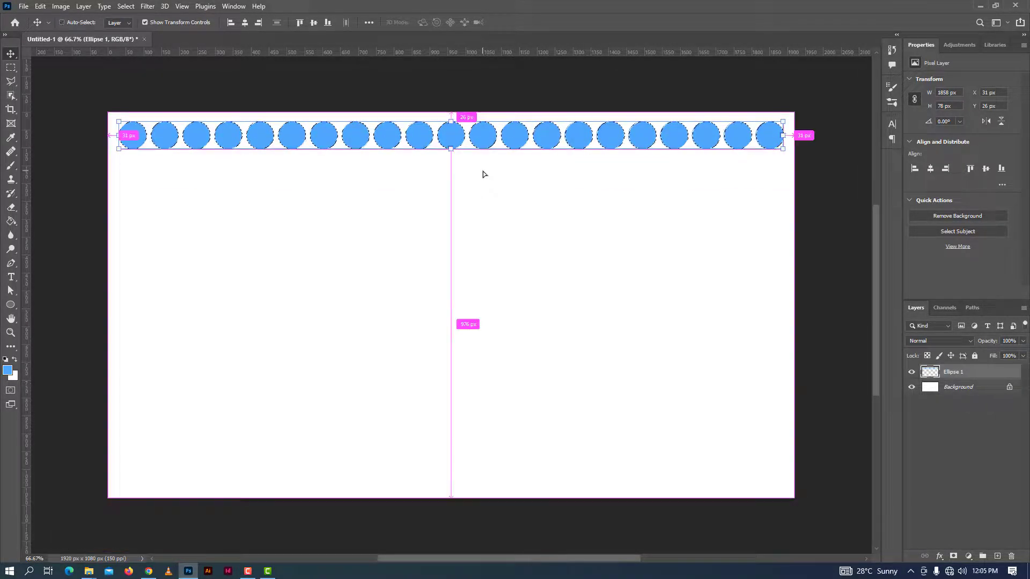
Duplicate the selected row of circles with Free Transform and position the copy 84 px below the first row
{"action": "key", "text": "ctrl+t"}
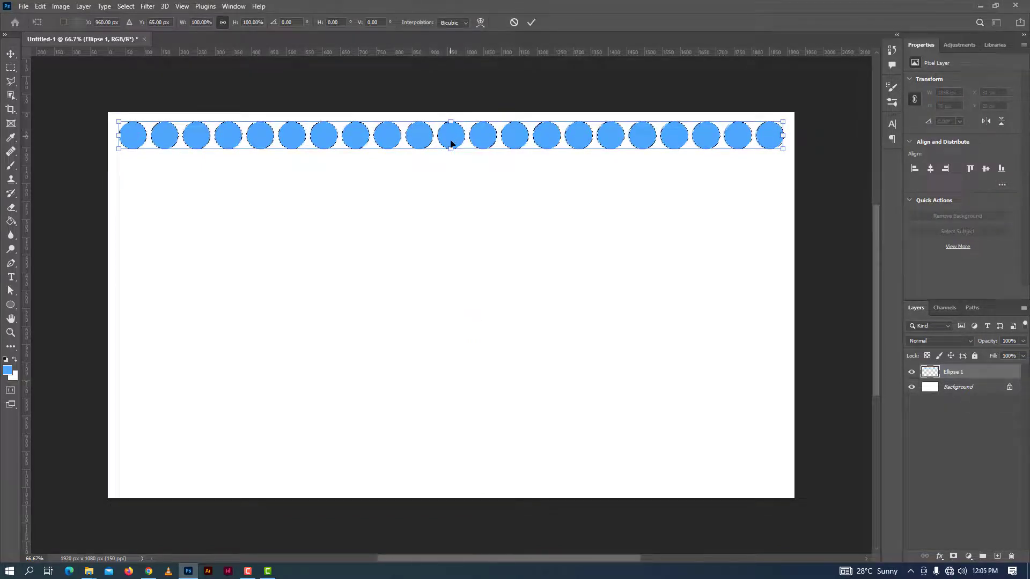
{"action": "left_click_drag", "start_coordinate": [451, 144], "coordinate": [451, 163]}
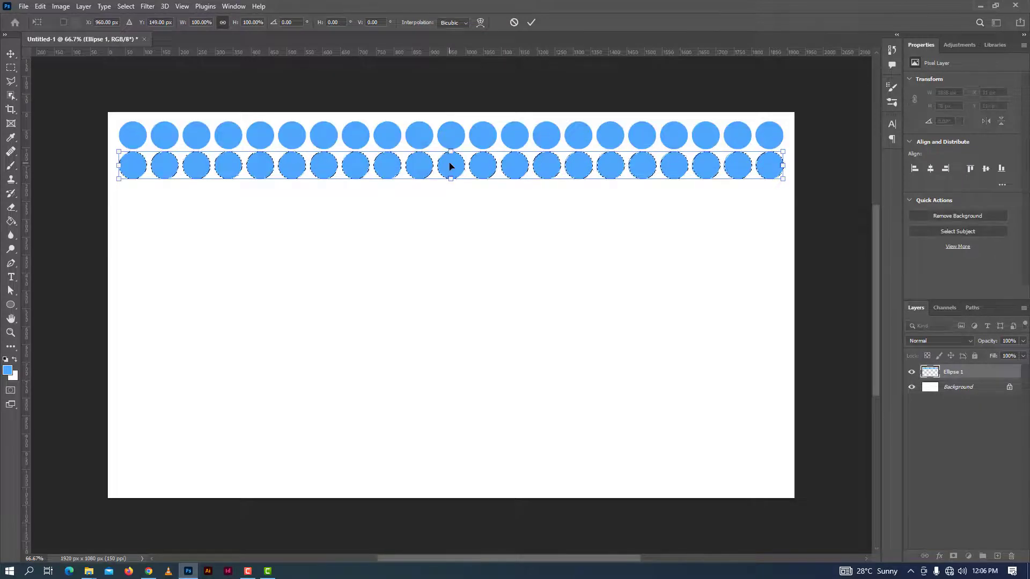
{"action": "left_click", "coordinate": [531, 22]}
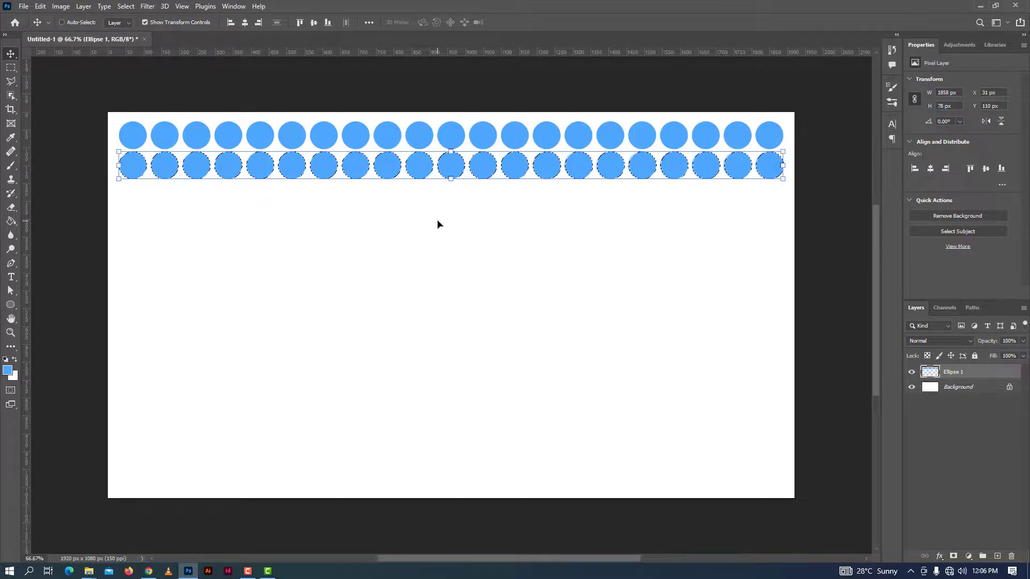
Repeat the transformed copy downwards until the canvas holds twelve rows of circles, and clear the selection
{"action": "key", "text": "ctrl+alt+shift+t"}
{"action": "key", "text": "ctrl+alt+shift+t"}
{"action": "key", "text": "ctrl+alt+shift+t"}
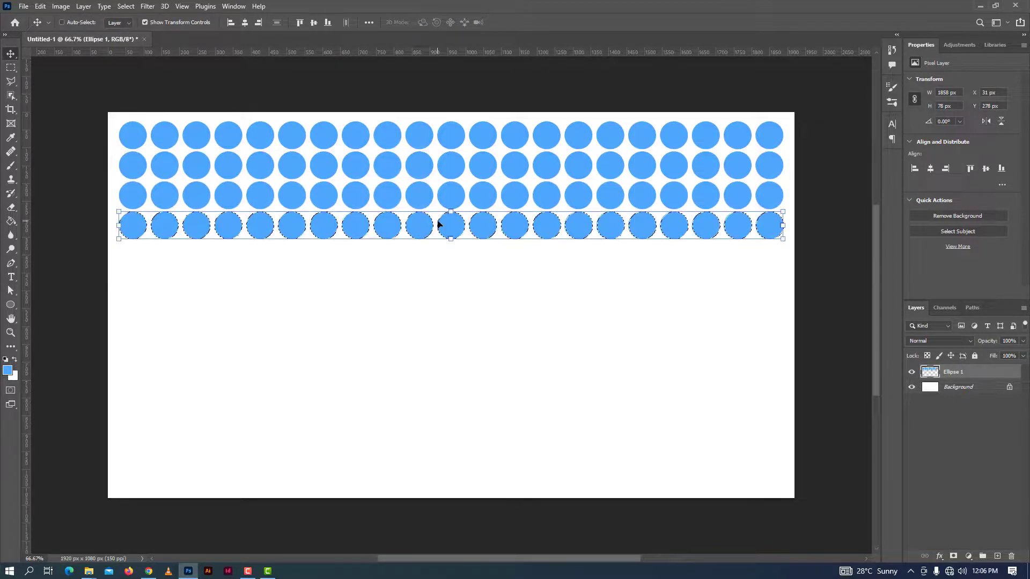
{"action": "key", "text": "ctrl+alt+shift+t"}
{"action": "key", "text": "ctrl+alt+shift+t"}
{"action": "key", "text": "ctrl+alt+shift+t"}
{"action": "key", "text": "ctrl+alt+shift+t"}
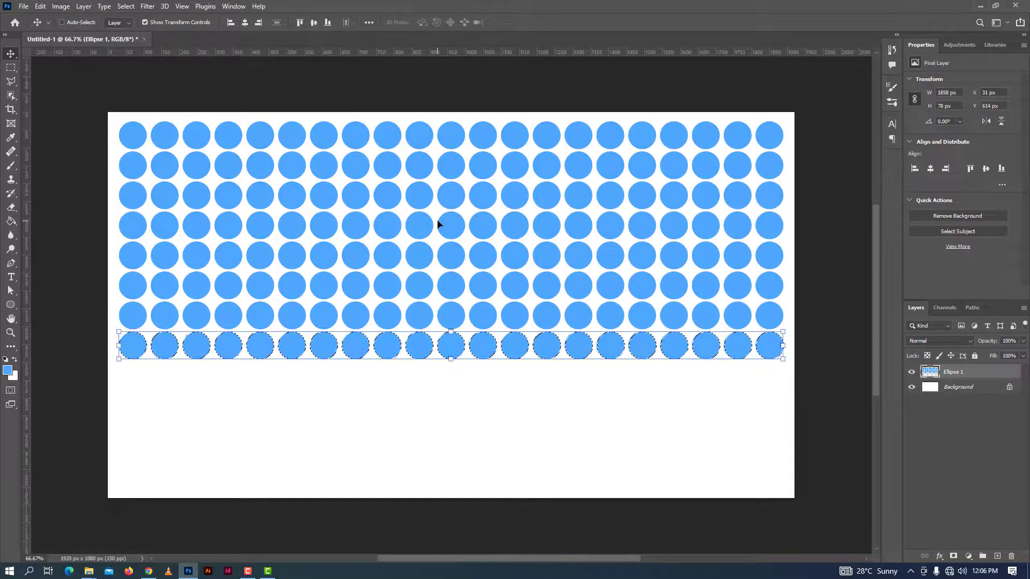
{"action": "key", "text": "ctrl+alt+shift+t"}
{"action": "key", "text": "ctrl+alt+shift+t"}
{"action": "key", "text": "ctrl+alt+shift+t"}
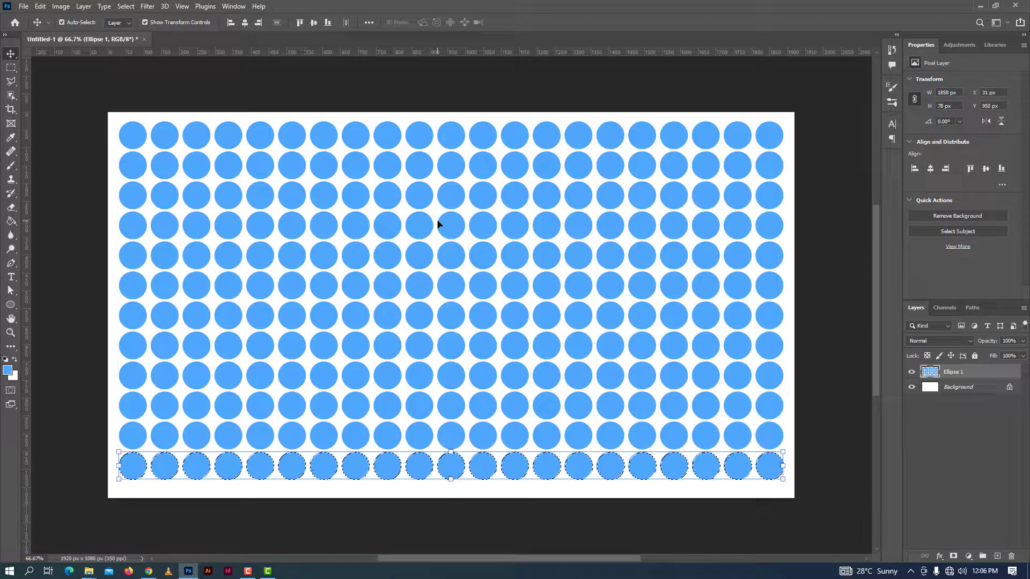
{"action": "key", "text": "ctrl+d"}
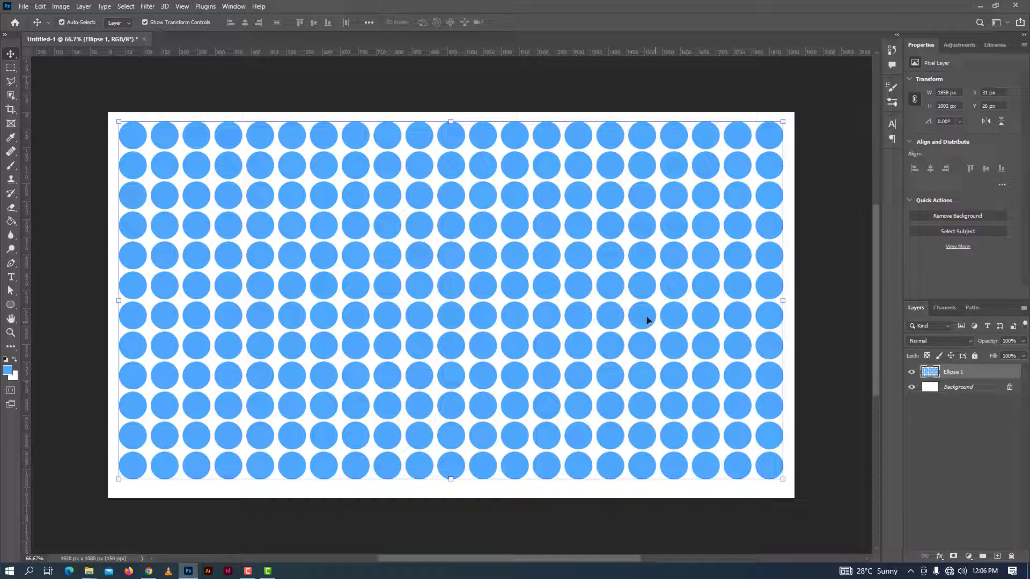
Shift the whole circle grid down to Y 33 px to even out the vertical margins on the canvas
{"action": "left_click_drag", "start_coordinate": [636, 292], "coordinate": [637, 295]}
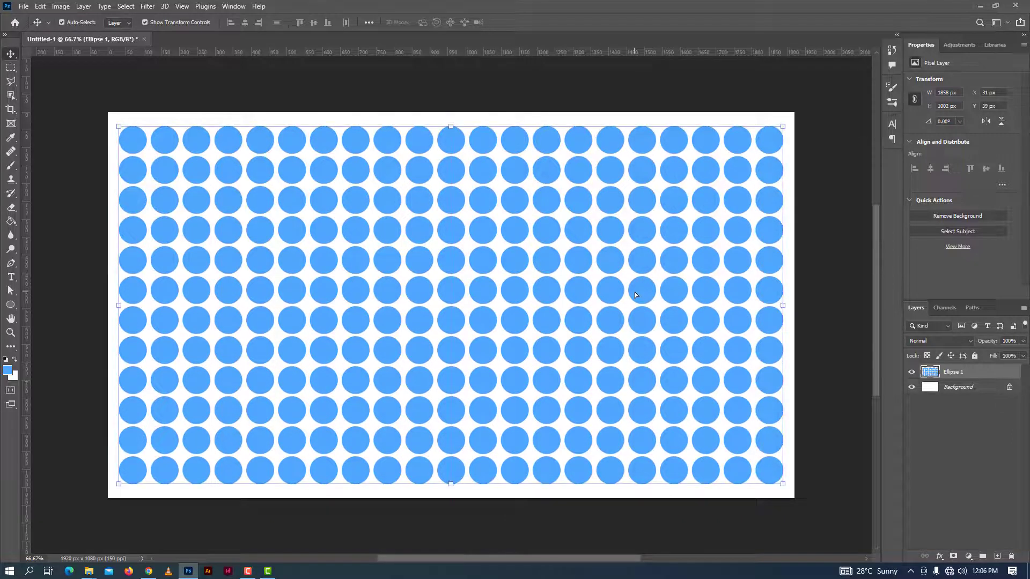
{"action": "key", "text": "Up"}
{"action": "key", "text": "Up"}
{"action": "key", "text": "Up"}
{"action": "key", "text": "Up"}
{"action": "key", "text": "Up"}
{"action": "key", "text": "Up"}
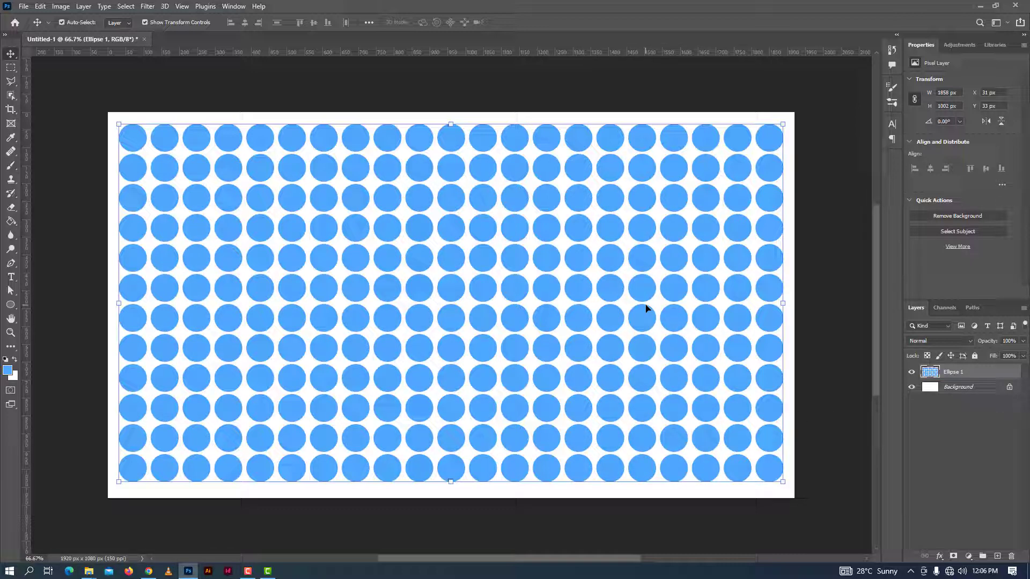
Delete the circle grid and add the text BEBAS near the canvas's upper-left corner
{"action": "key", "text": "Delete"}
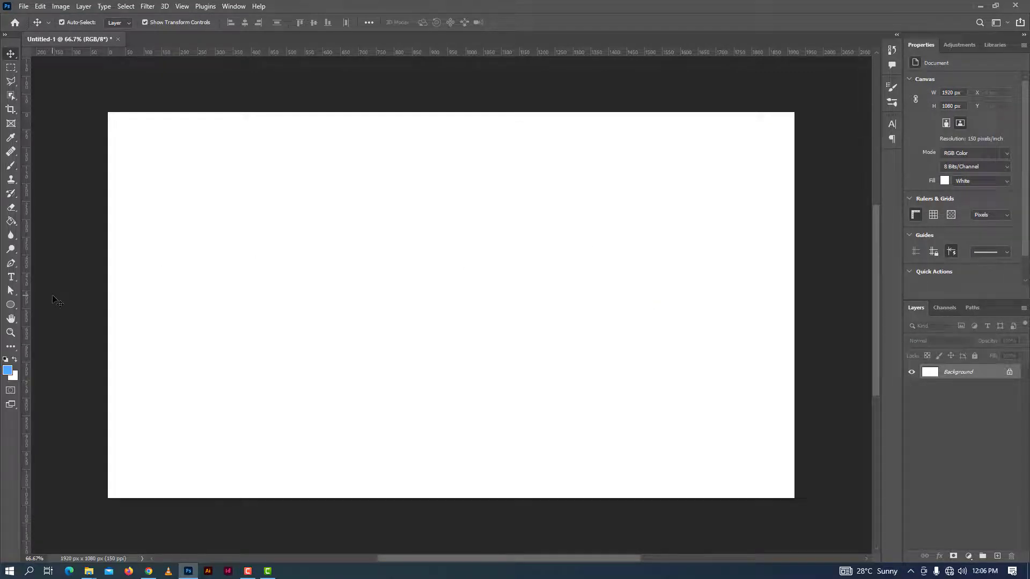
{"action": "key", "text": "t"}
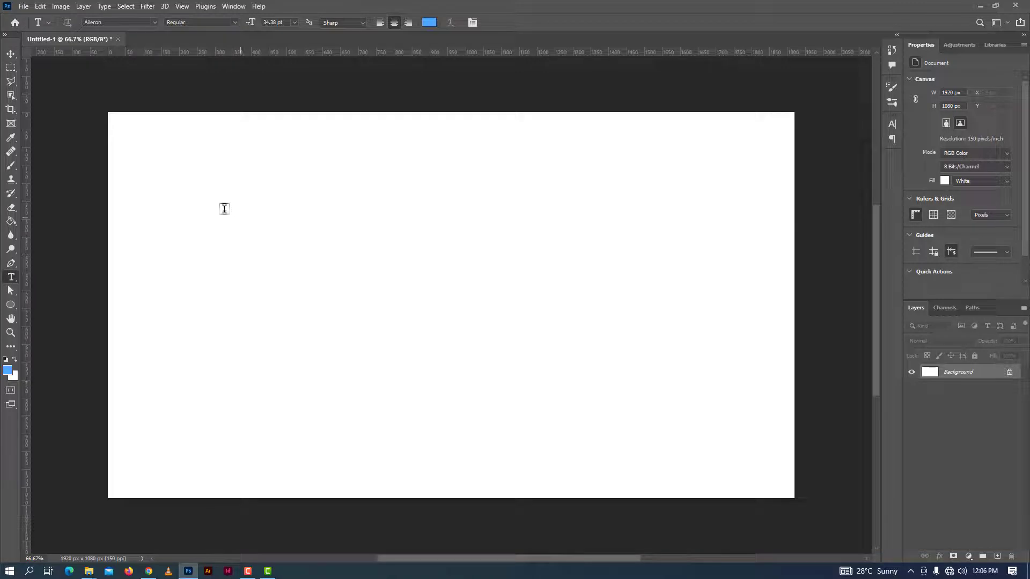
{"action": "left_click", "coordinate": [173, 174]}
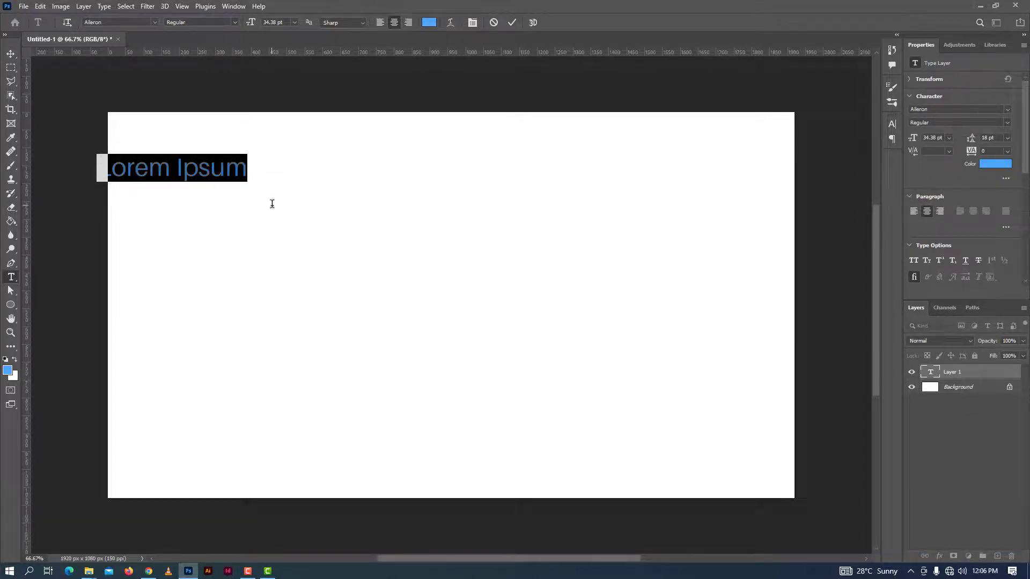
{"action": "type", "text": "BEB"}
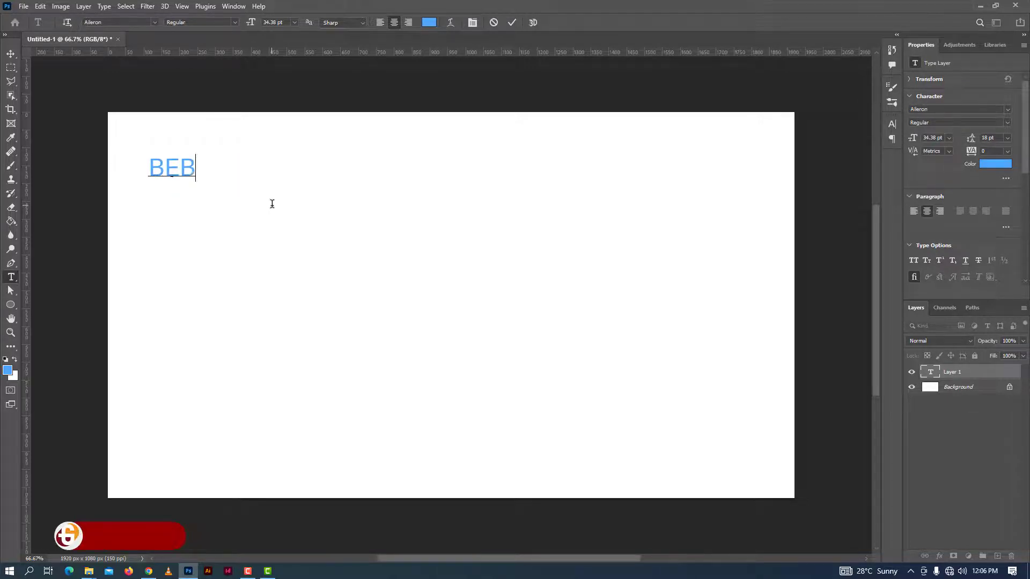
{"action": "type", "text": "AS"}
Set the BEBAS text to the Black font style at 58 pt
{"action": "key", "text": "ctrl+a"}
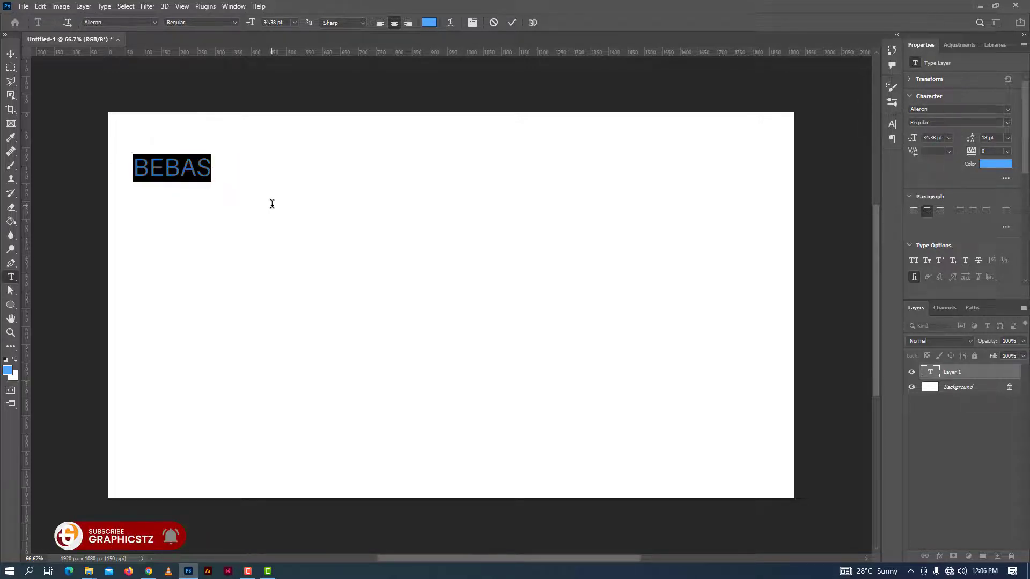
{"action": "left_click", "coordinate": [235, 23]}
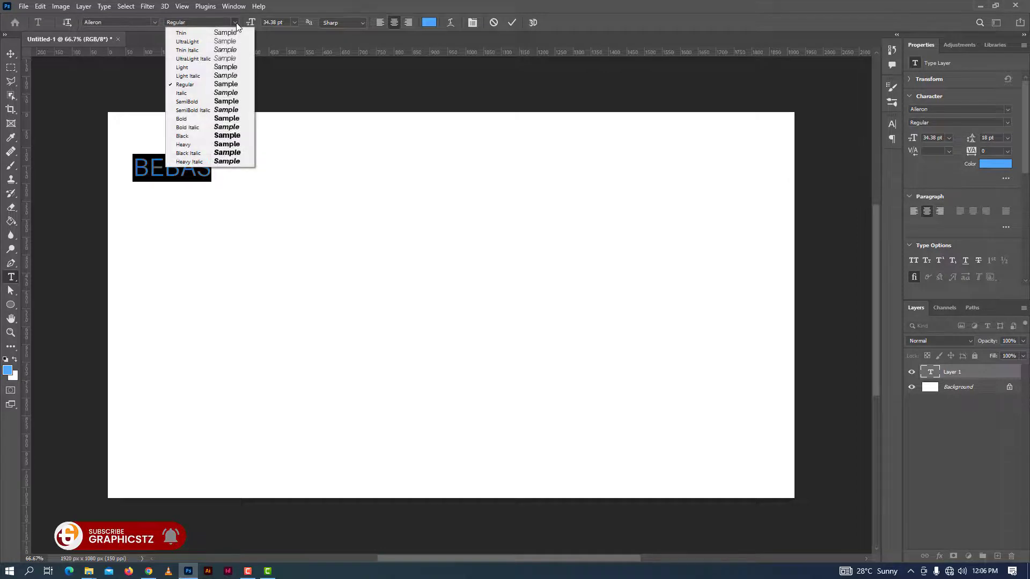
{"action": "left_click", "coordinate": [189, 137]}
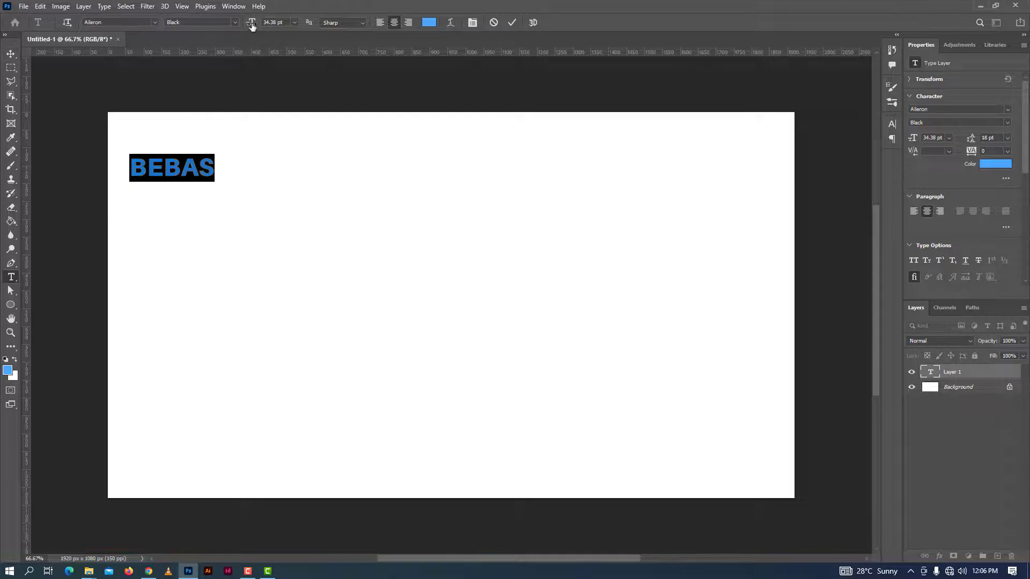
{"action": "left_click_drag", "start_coordinate": [250, 24], "coordinate": [259, 24]}
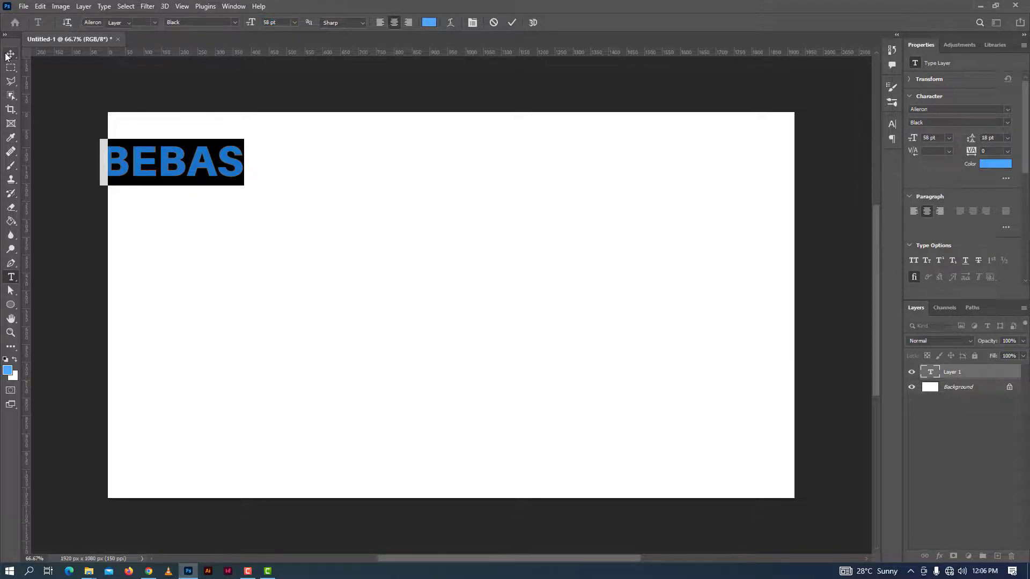
Move the BEBAS text fully inside the canvas and left-align its paragraph
{"action": "left_click", "coordinate": [8, 55]}
{"action": "left_click_drag", "start_coordinate": [154, 151], "coordinate": [174, 143]}
{"action": "double_click", "coordinate": [255, 158]}
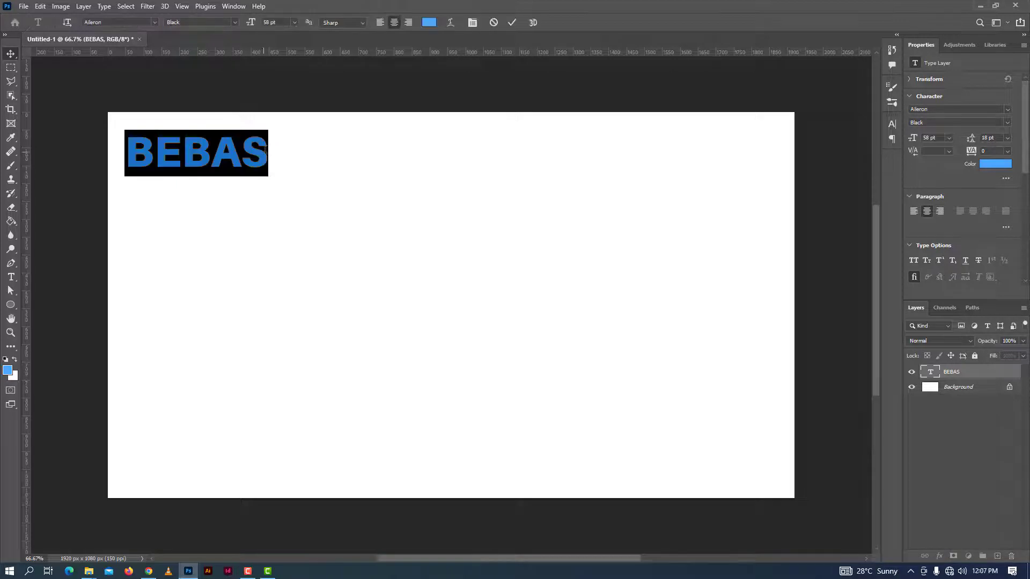
{"action": "left_click", "coordinate": [288, 160]}
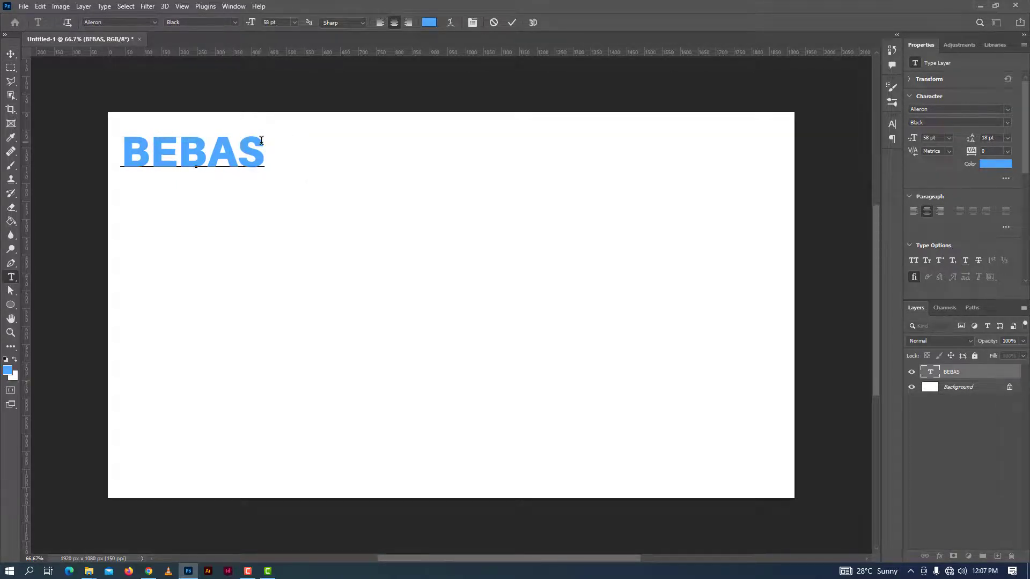
{"action": "key", "text": "BackSpace"}
{"action": "left_click_drag", "start_coordinate": [261, 141], "coordinate": [94, 127]}
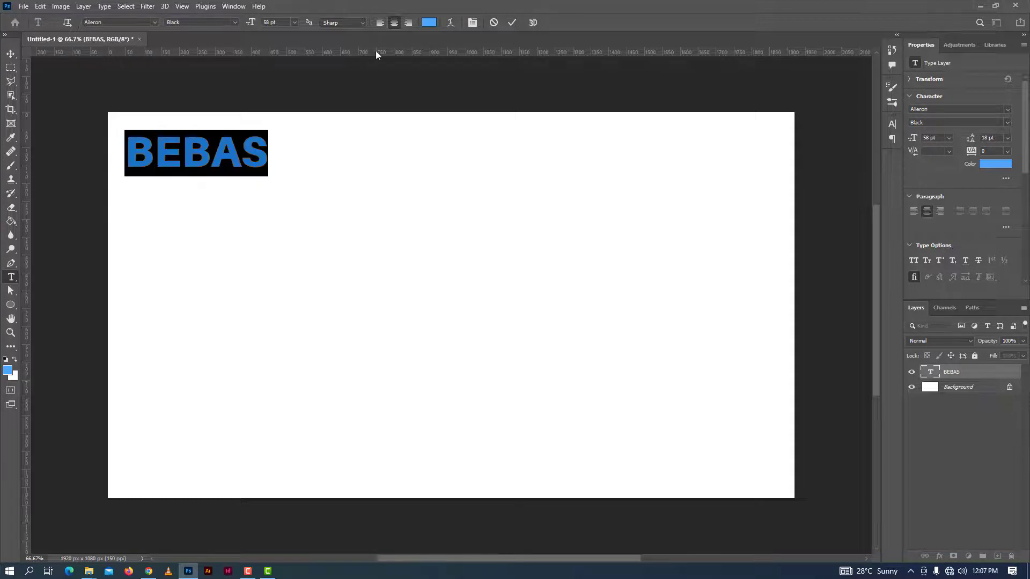
{"action": "left_click", "coordinate": [379, 23]}
Move the left-aligned text back to the canvas's upper-left corner, centred at about X 245 px and Y 94 px
{"action": "left_click", "coordinate": [11, 53]}
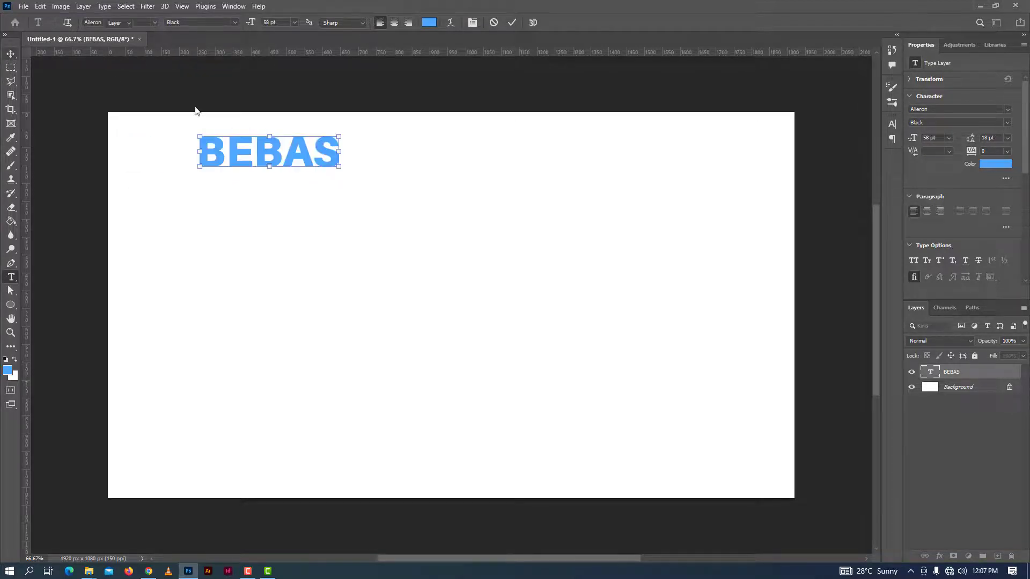
{"action": "left_click_drag", "start_coordinate": [211, 154], "coordinate": [140, 150]}
{"action": "key", "text": "ctrl+t"}
{"action": "mouse_move", "coordinate": [269, 145]}
{"action": "left_mouse_down"}
{"action": "mouse_move", "coordinate": [478, 80]}
{"action": "mouse_move", "coordinate": [312, 148]}
{"action": "mouse_move", "coordinate": [252, 147]}
{"action": "left_mouse_up"}
{"action": "left_click", "coordinate": [531, 22]}
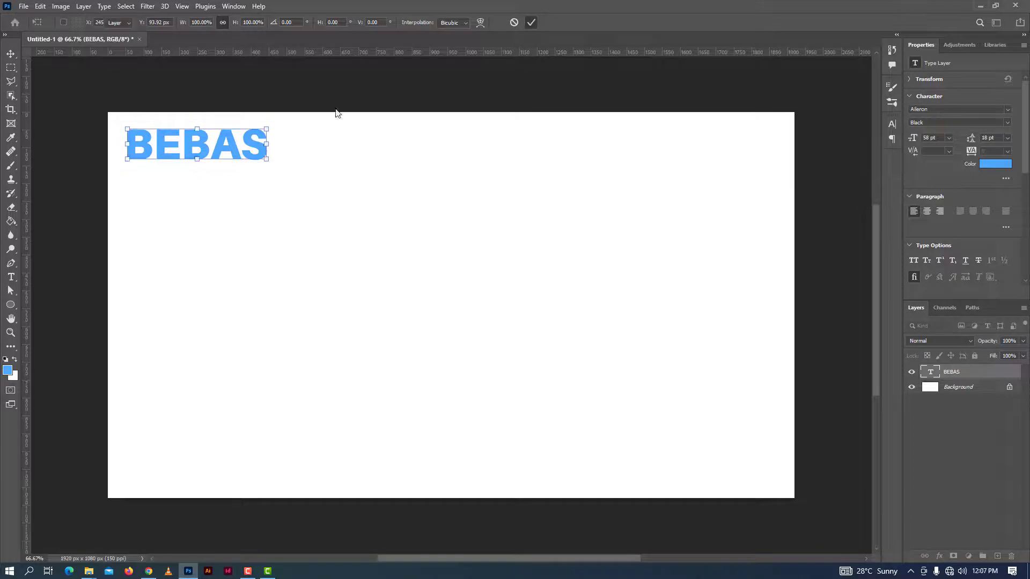
Extend the text line to BEBAS BEBAS BEBAS BEBAS and commit the edit
{"action": "double_click", "coordinate": [261, 140]}
{"action": "left_click", "coordinate": [267, 142]}
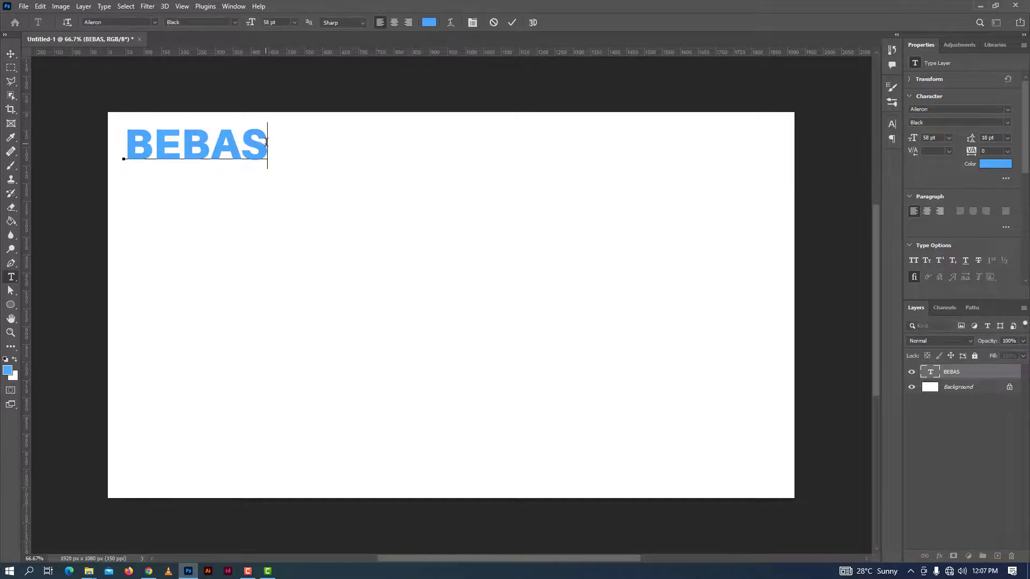
{"action": "type", "text": "E"}
{"action": "key", "text": "BackSpace"}
{"action": "type", "text": "BEBA"}
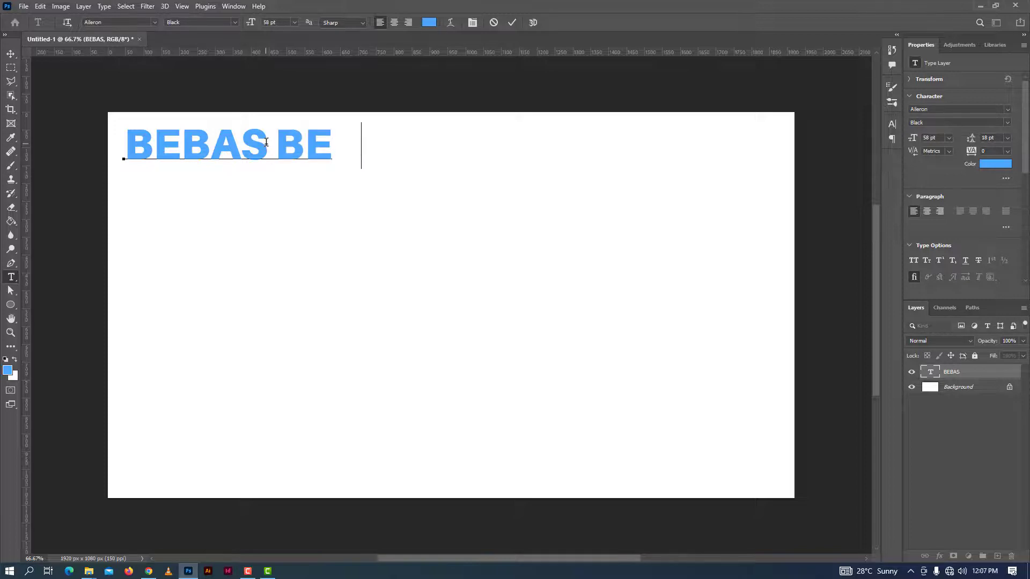
{"action": "type", "text": "S"}
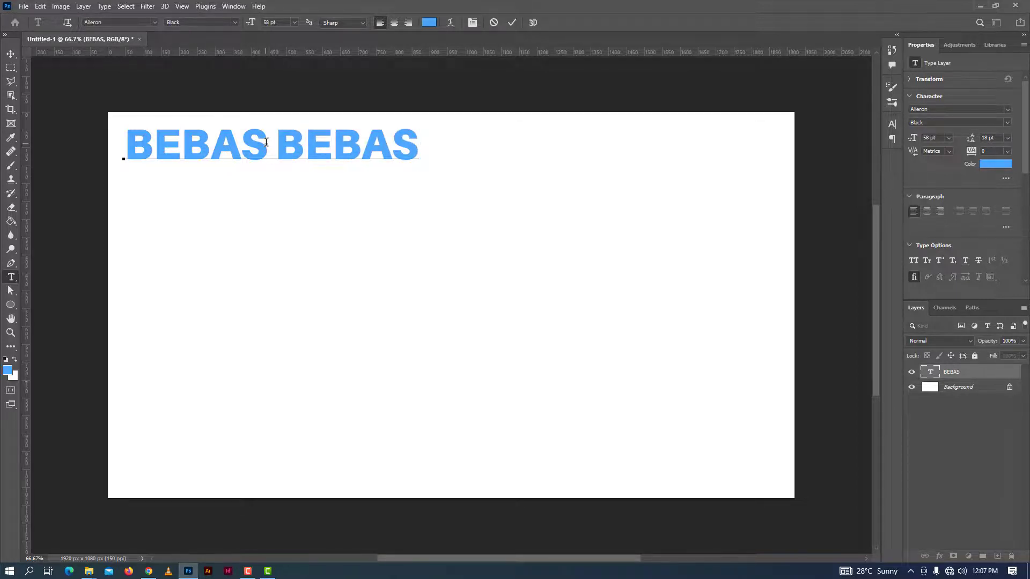
{"action": "type", "text": " BEBA"}
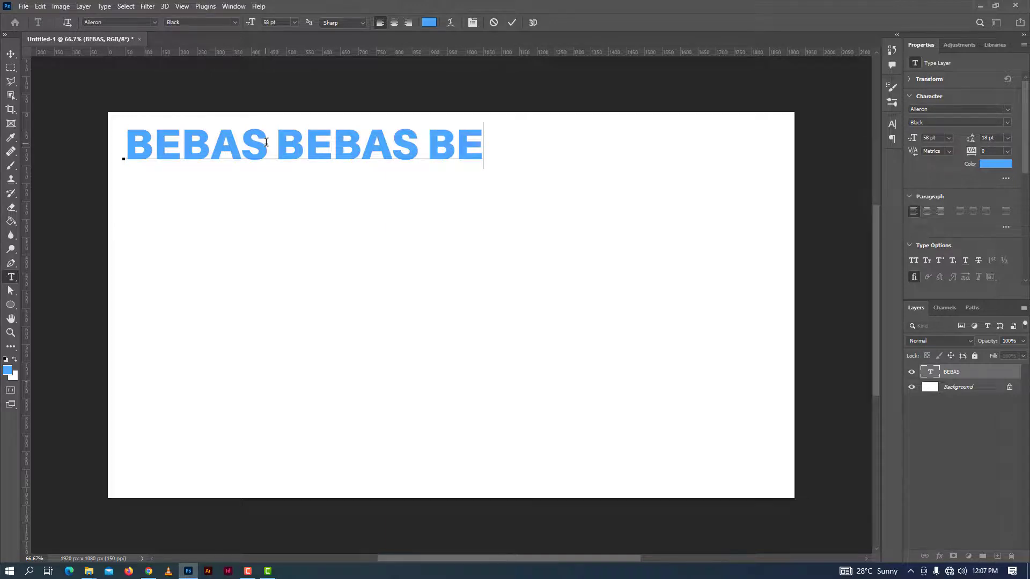
{"action": "type", "text": "S"}
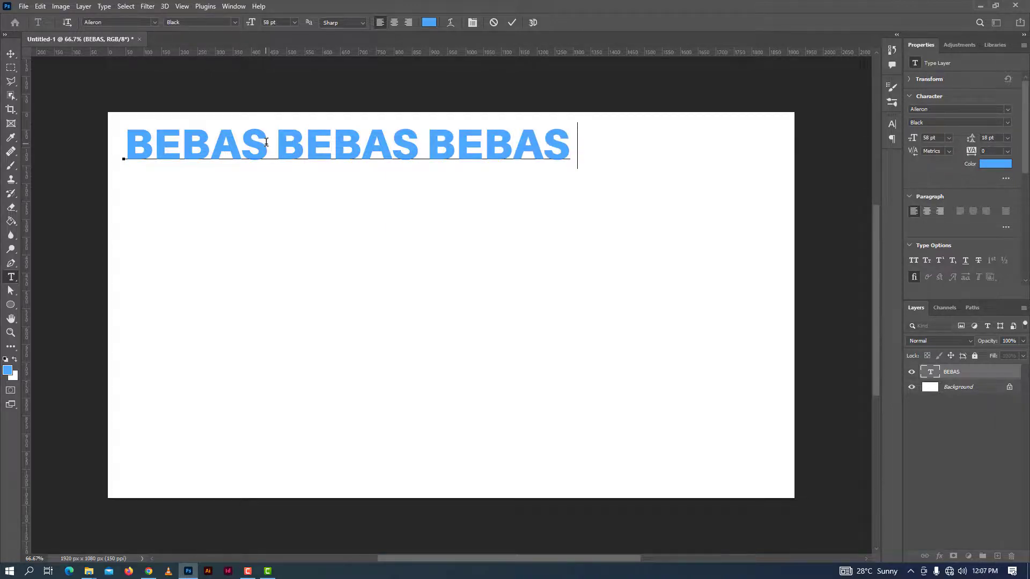
{"action": "type", "text": " BEBAS"}
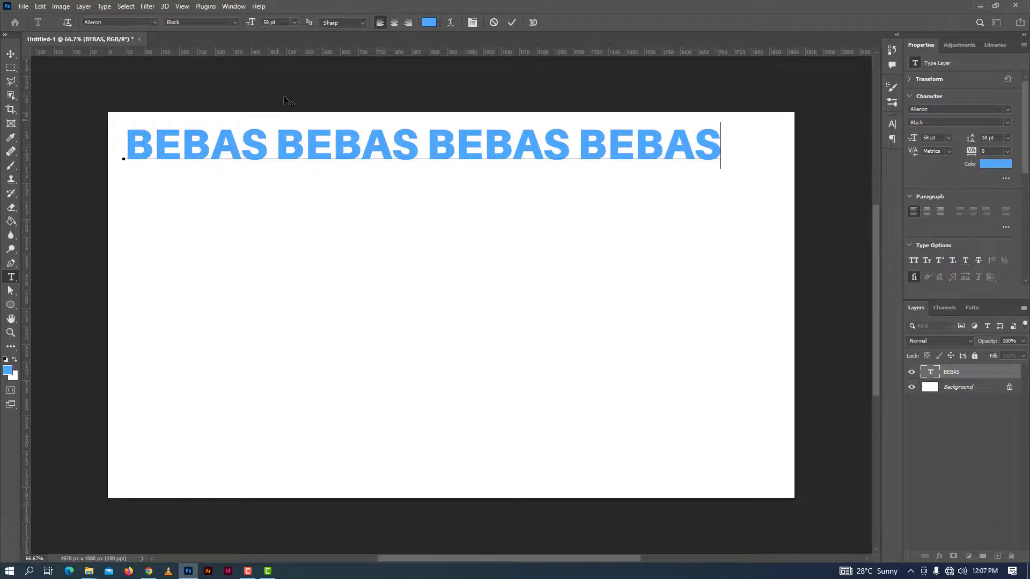
{"action": "left_click", "coordinate": [513, 24]}
Scale the text line up to about 1811 px wide so it spans the canvas with equal side margins
{"action": "key", "text": "v"}
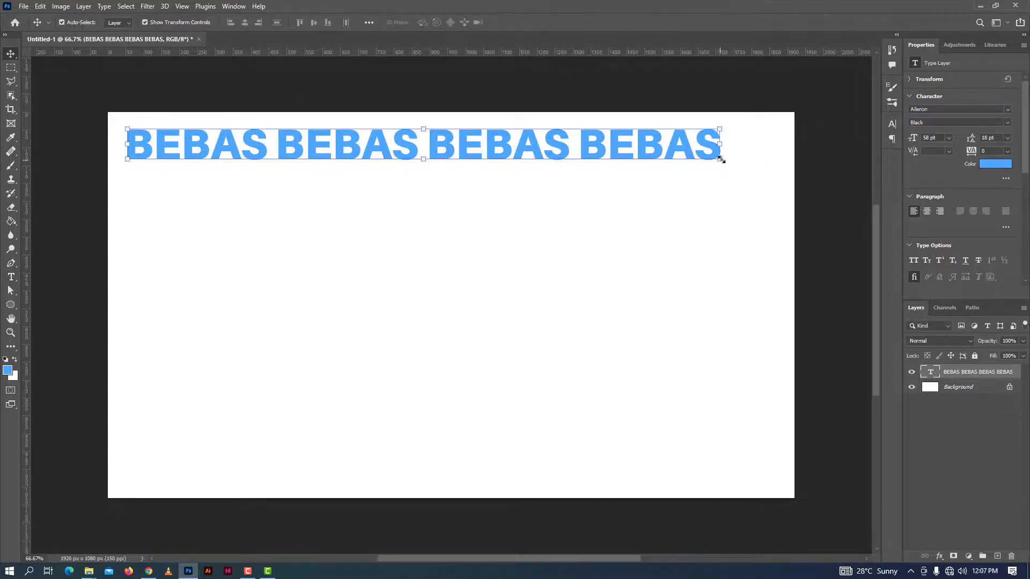
{"action": "key", "text": "ctrl+t"}
{"action": "left_click_drag", "start_coordinate": [721, 165], "coordinate": [777, 178]}
{"action": "left_click", "coordinate": [534, 23]}
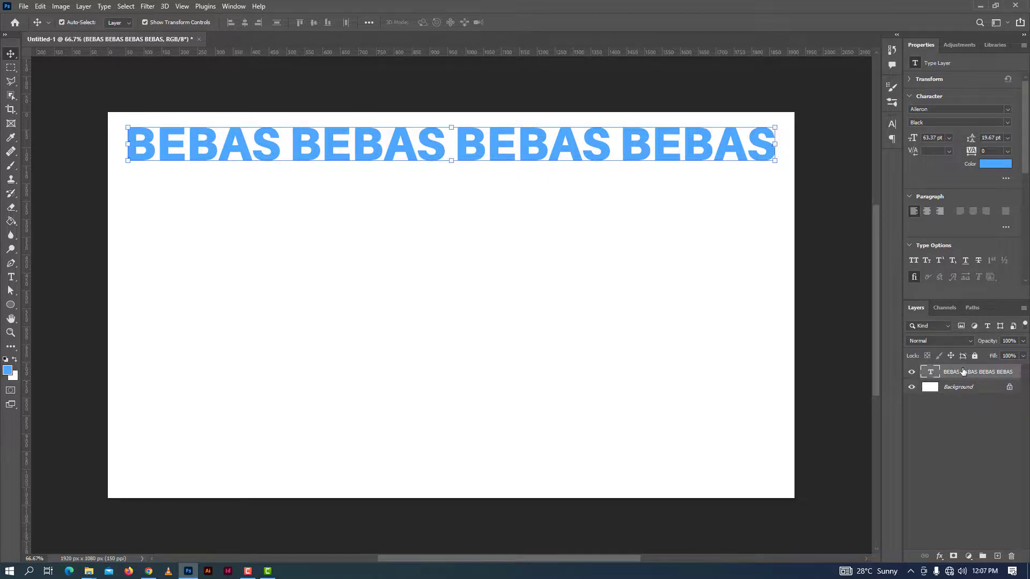
Rasterize the BEBAS text layer and load its letters as a selection
{"action": "right_click", "coordinate": [963, 372]}
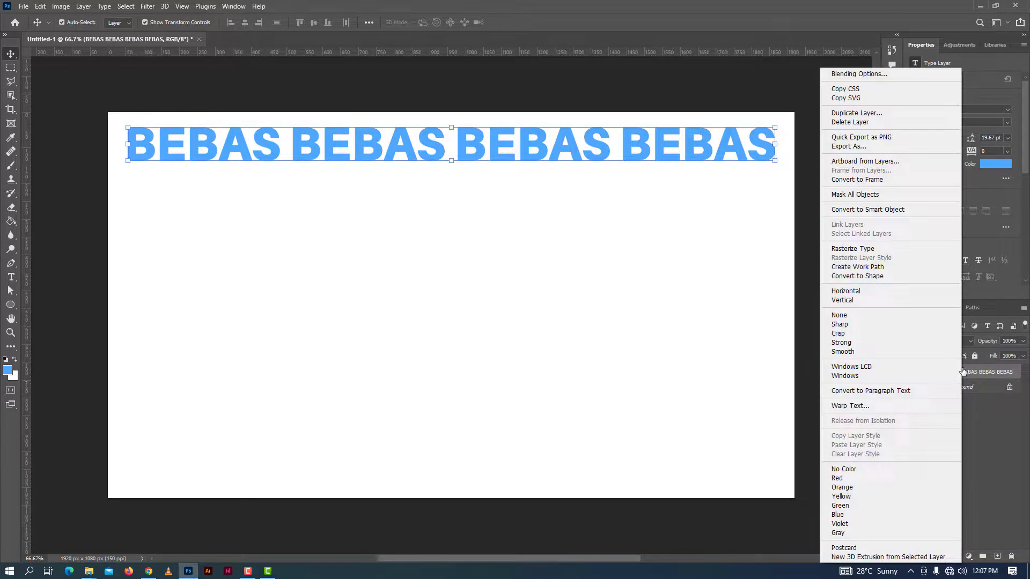
{"action": "left_click", "coordinate": [855, 249]}
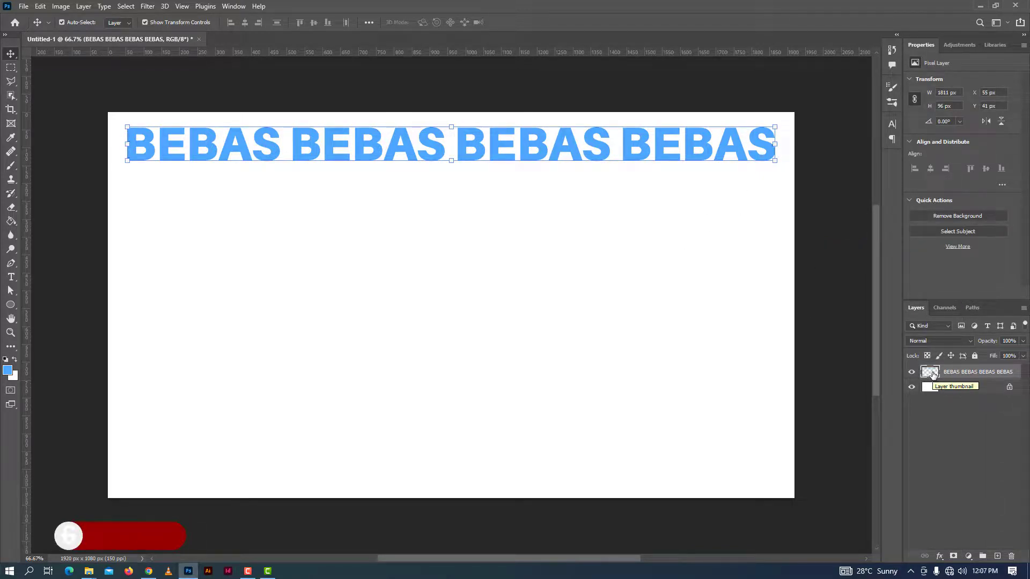
{"action": "left_click", "coordinate": [933, 373], "text": "ctrl"}
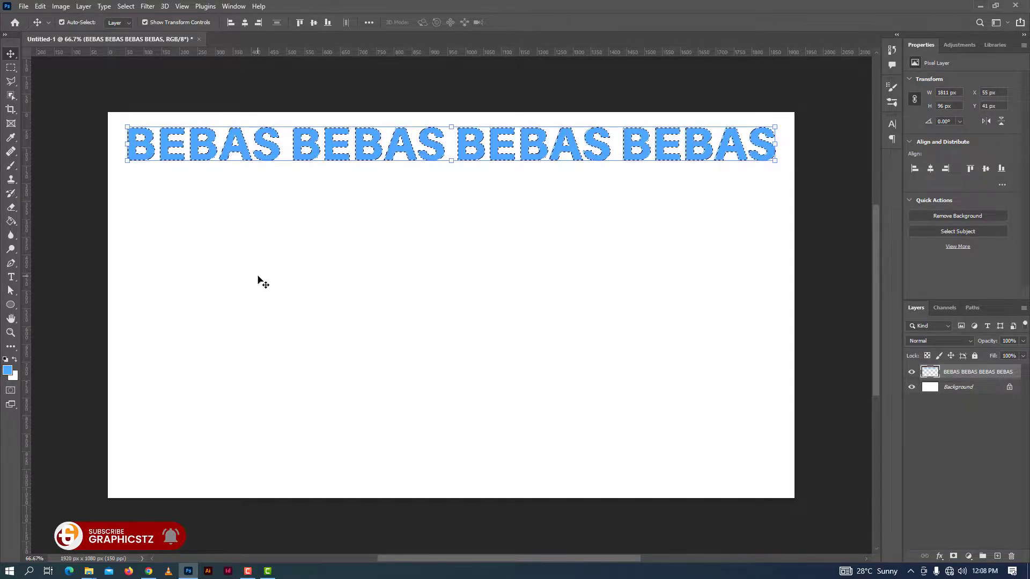
Place a free-transformed copy of the selected text row directly below it, centred at Y 191 px
{"action": "key", "text": "ctrl"}
{"action": "key", "text": "ctrl+t"}
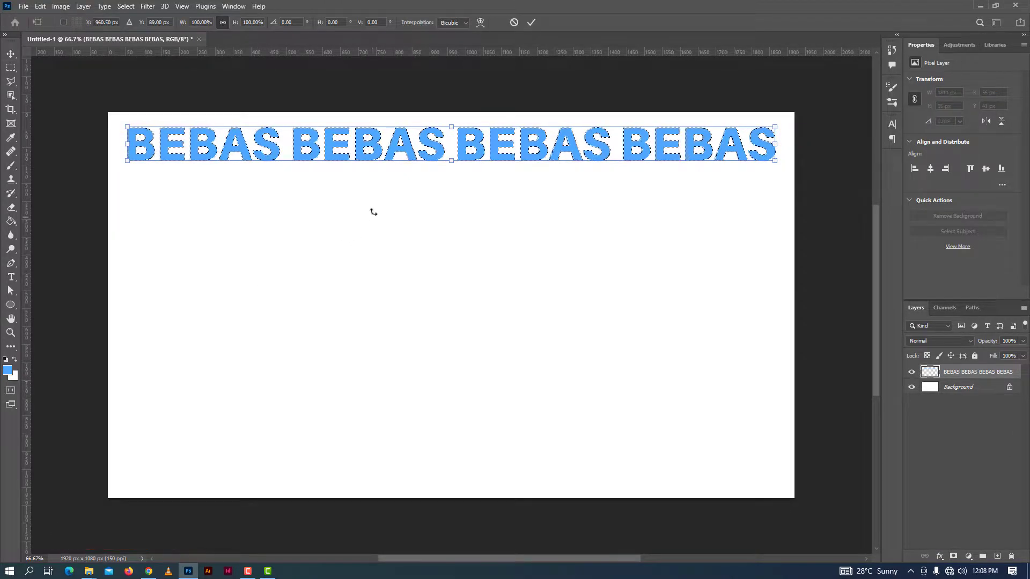
{"action": "left_click_drag", "start_coordinate": [362, 145], "coordinate": [362, 183]}
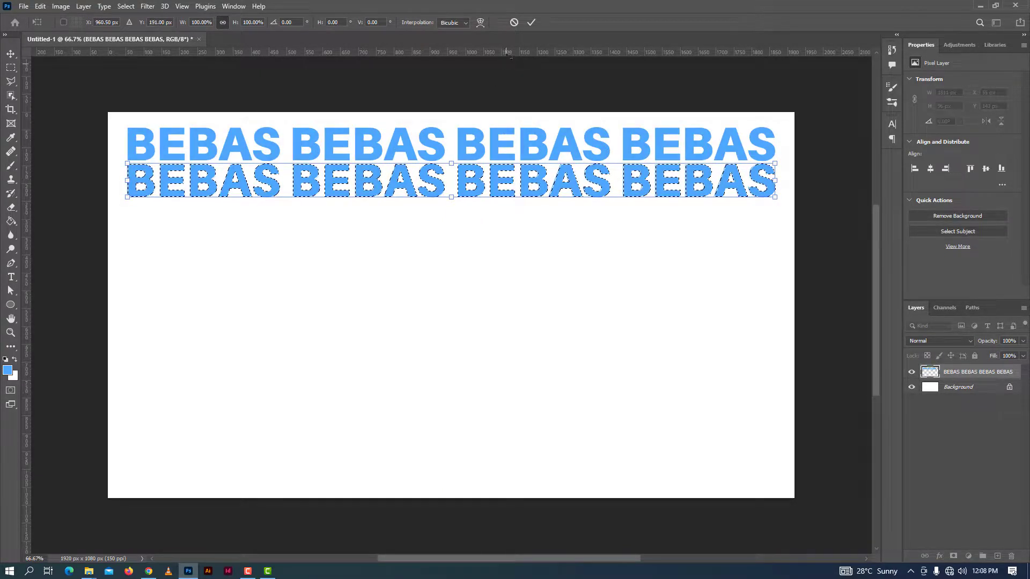
{"action": "left_click", "coordinate": [530, 24]}
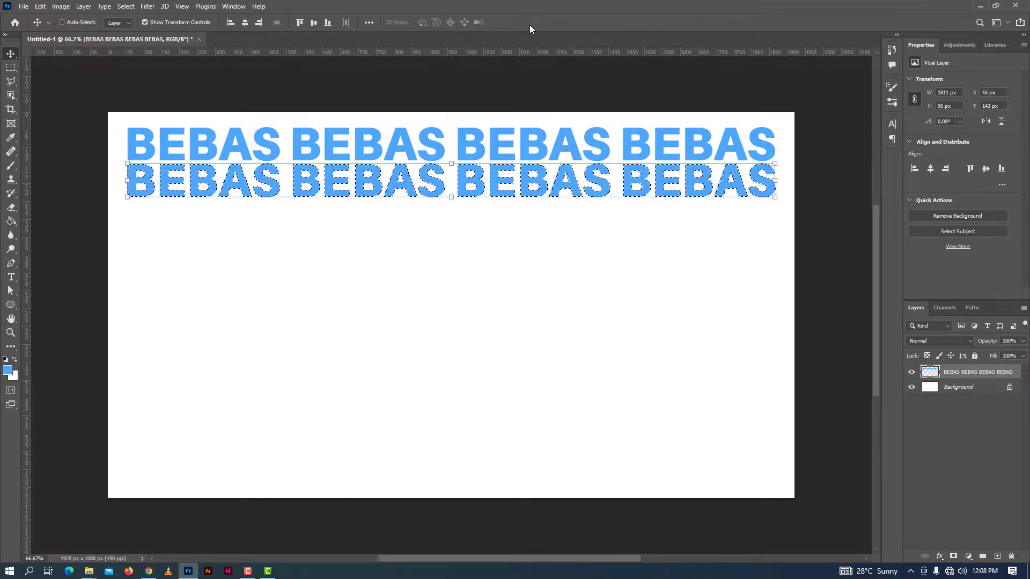
Repeat the transformed copy of the text row downwards until there are ten rows, and clear the selection
{"action": "key", "text": "ctrl+alt+shift+t"}
{"action": "key", "text": "ctrl+alt+shift+t"}
{"action": "key", "text": "ctrl+alt+shift+t"}
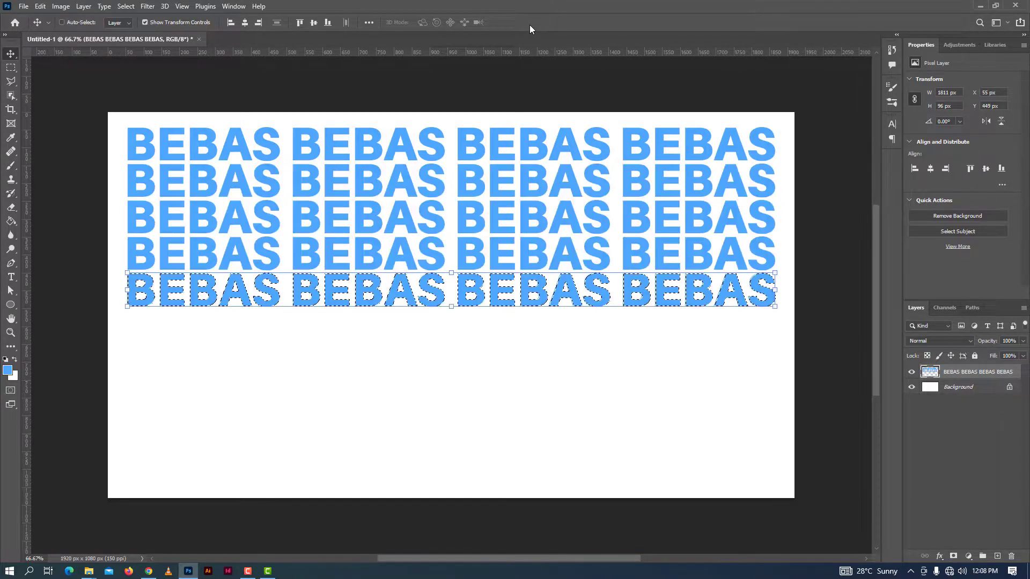
{"action": "key", "text": "ctrl+alt+shift+t"}
{"action": "key", "text": "ctrl+alt+shift+t"}
{"action": "key", "text": "ctrl+alt+shift+t"}
{"action": "key", "text": "ctrl+alt+shift+t"}
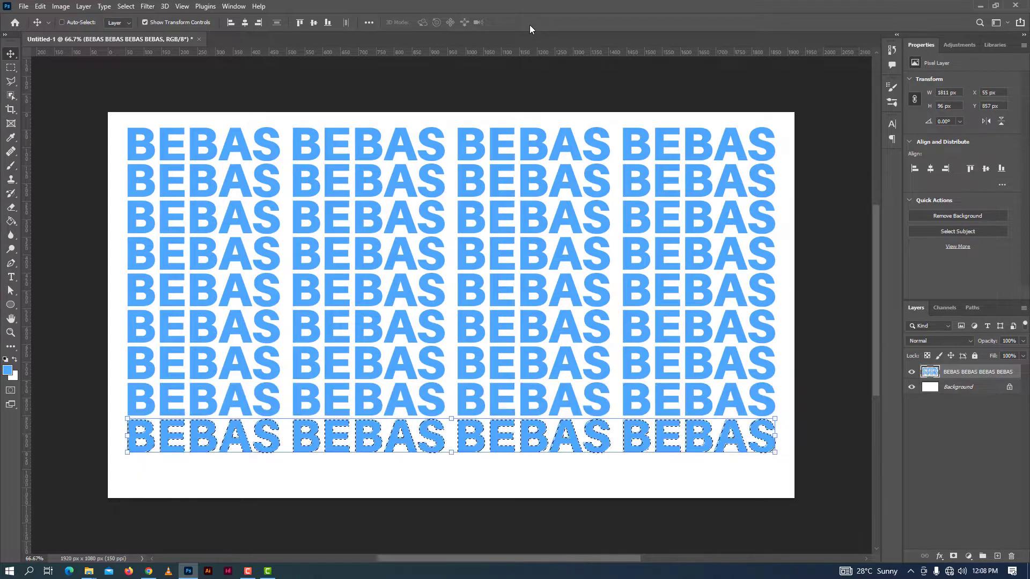
{"action": "key", "text": "ctrl+alt+shift+t"}
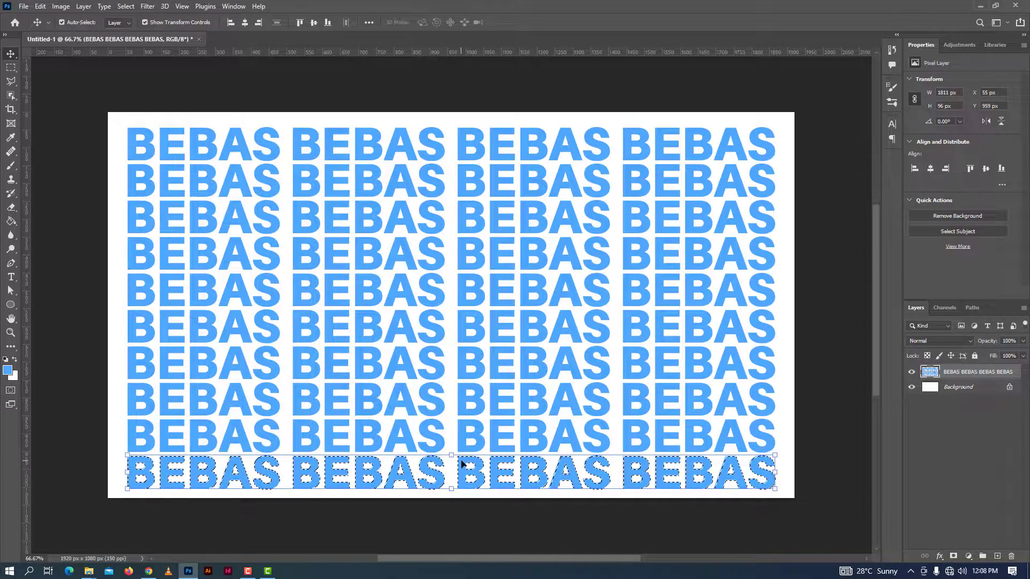
{"action": "key", "text": "ctrl+d"}
Nudge the whole text grid up to Y 29 px and deselect its layer
{"action": "key", "text": "ctrl+f"}
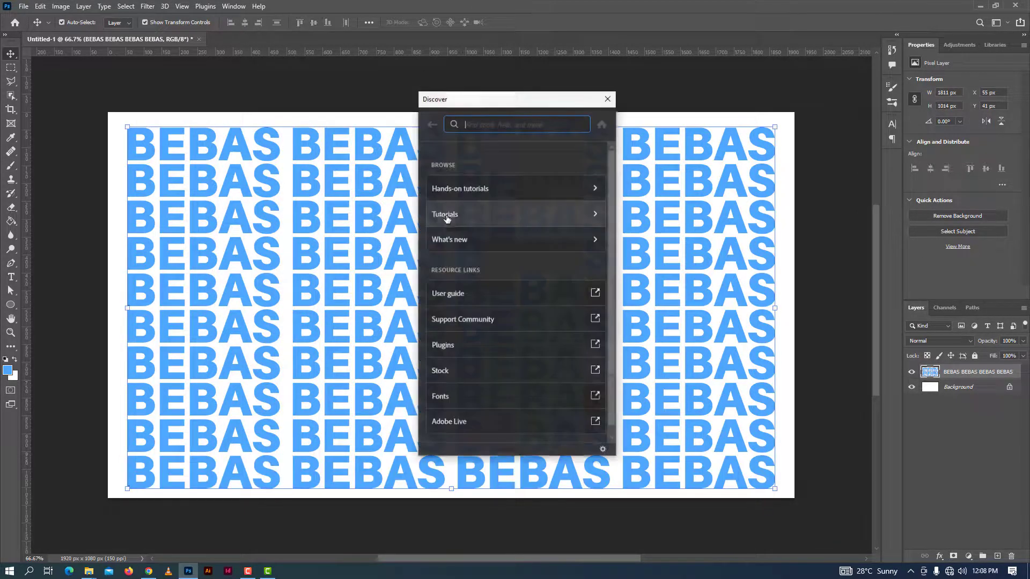
{"action": "left_click", "coordinate": [607, 98]}
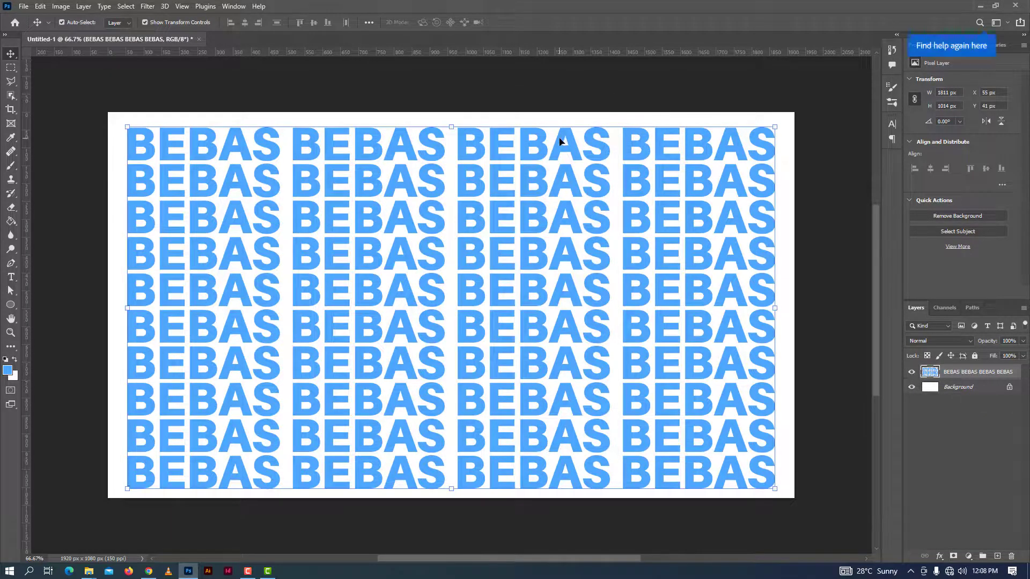
{"action": "key", "text": "Up"}
{"action": "key", "text": "Up"}
{"action": "key", "text": "Up"}
{"action": "key", "text": "Up"}
{"action": "key", "text": "Up"}
{"action": "key", "text": "Up"}
{"action": "key", "text": "Up"}
{"action": "key", "text": "Up"}
{"action": "key", "text": "Up"}
{"action": "key", "text": "Up"}
{"action": "key", "text": "Up"}
{"action": "key", "text": "Up"}
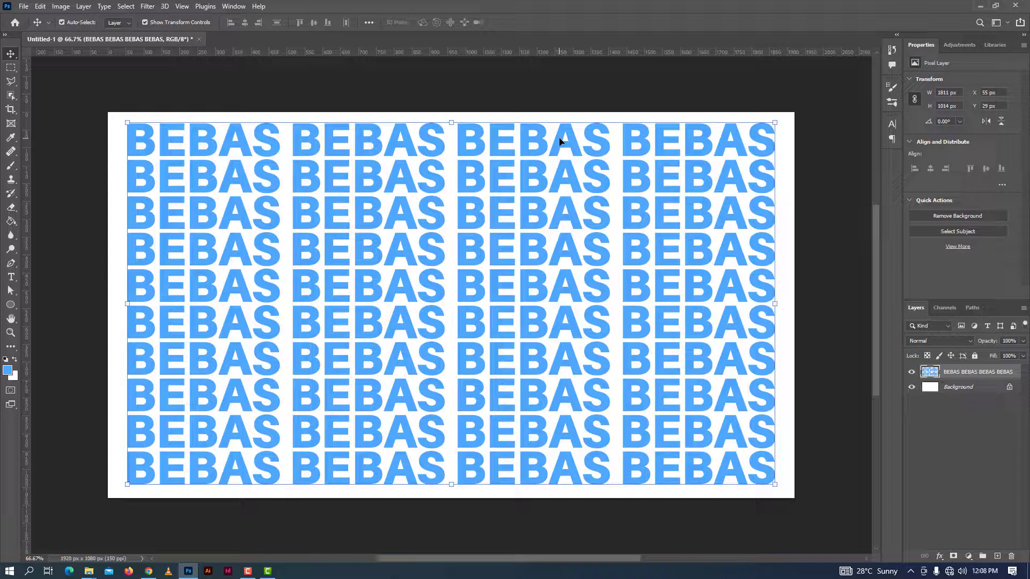
{"action": "left_click", "coordinate": [69, 146]}
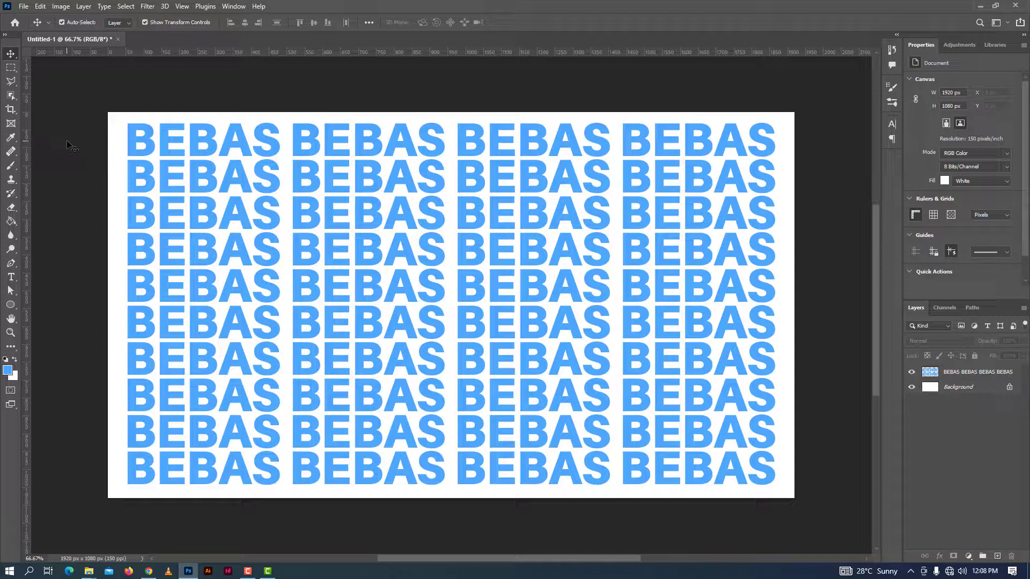